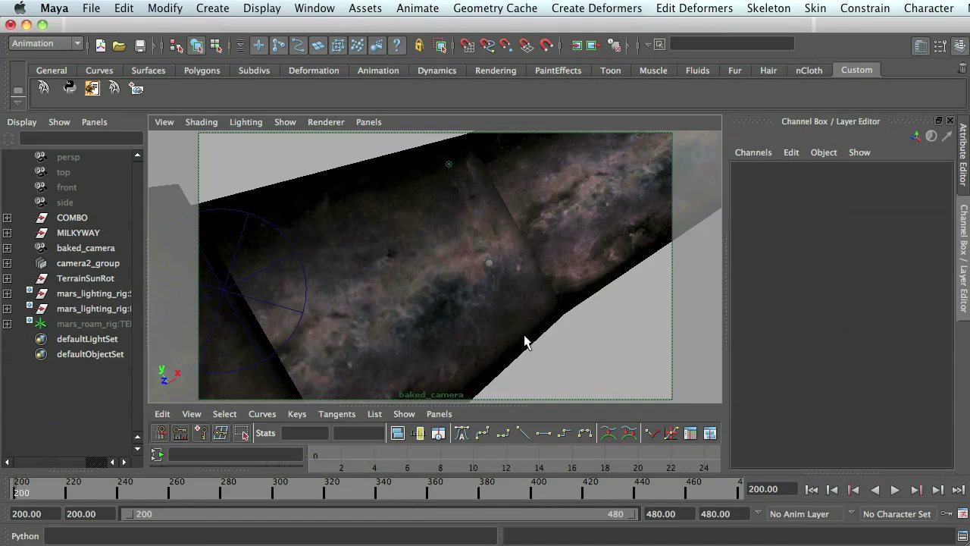
- Play the camera flyby, then check MILKYWAY, milkyway5, baked_camera and COMBO transforms in the Channel Box
{"action": "key", "text": "alt+v"}
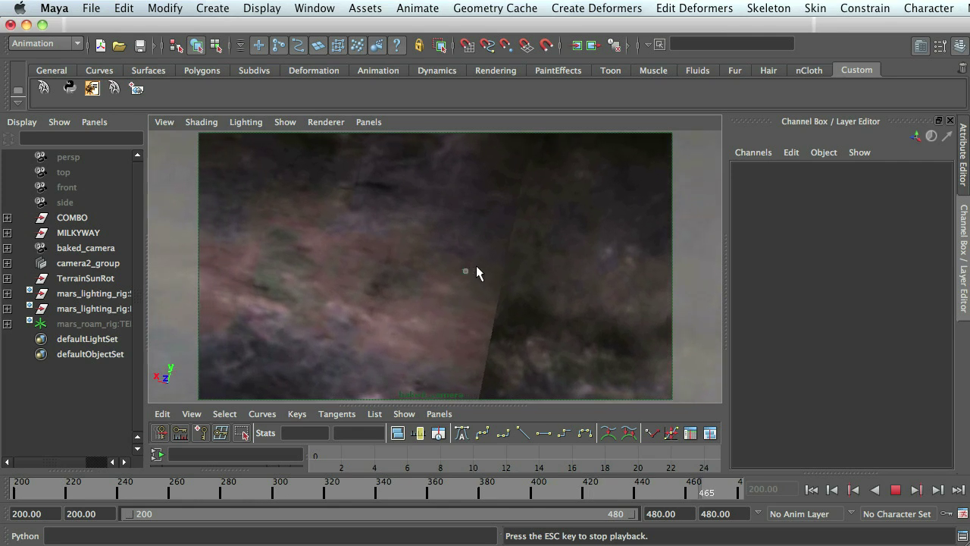
{"action": "key", "text": "alt+v"}
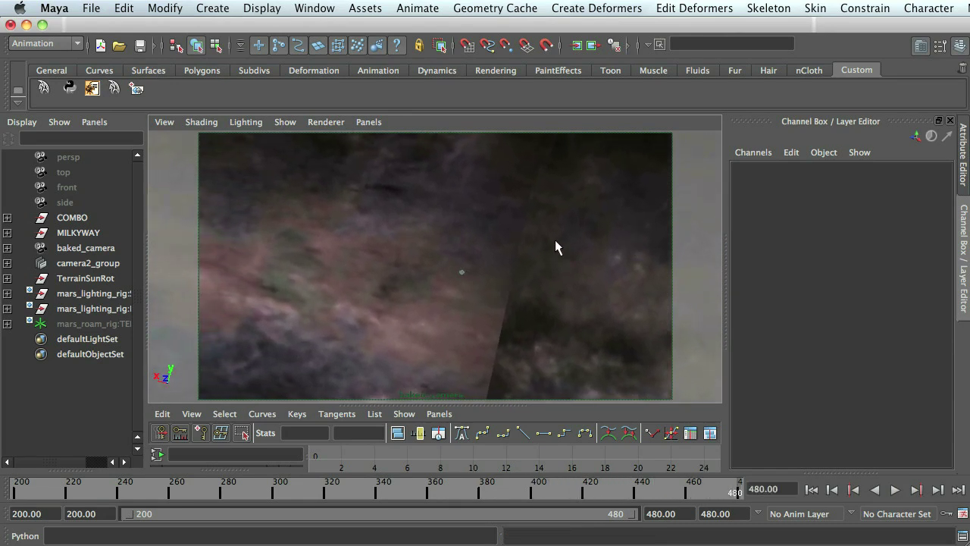
{"action": "left_click", "coordinate": [101, 236]}
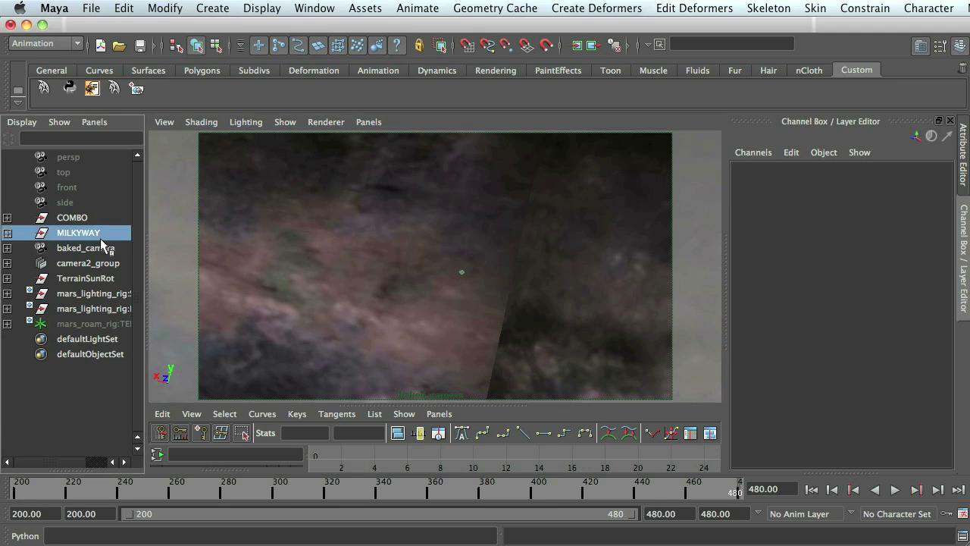
{"action": "left_click", "coordinate": [315, 261]}
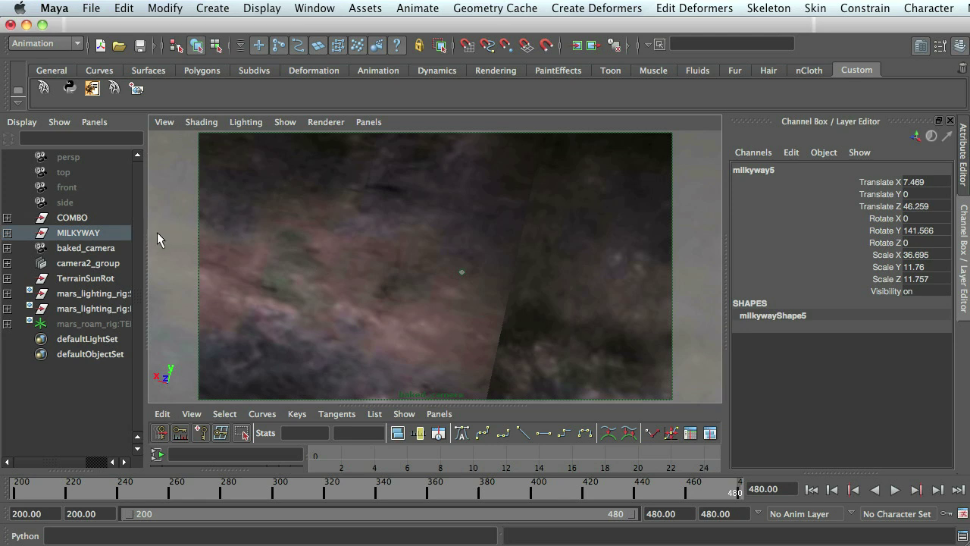
{"action": "left_click", "coordinate": [121, 243]}
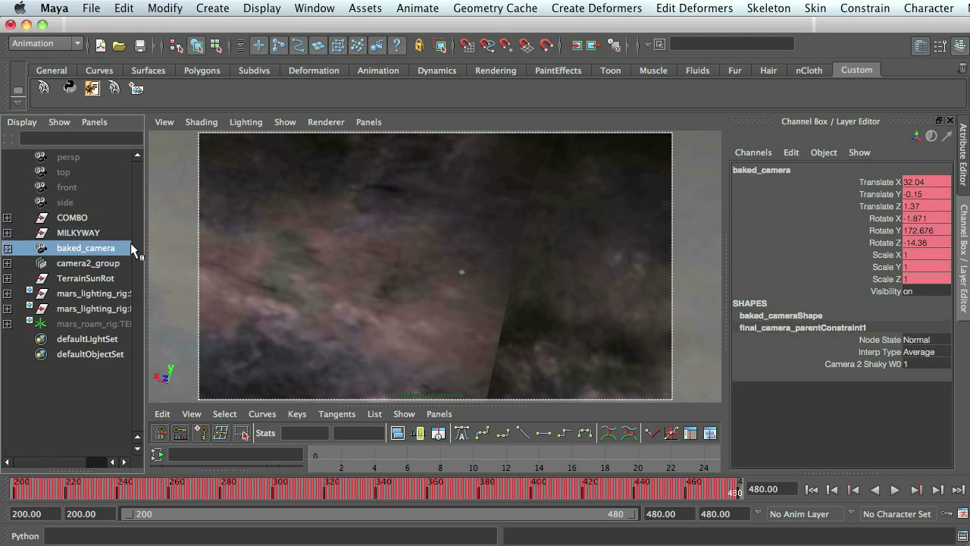
{"action": "left_click", "coordinate": [46, 217]}
{"action": "left_click", "coordinate": [78, 232]}
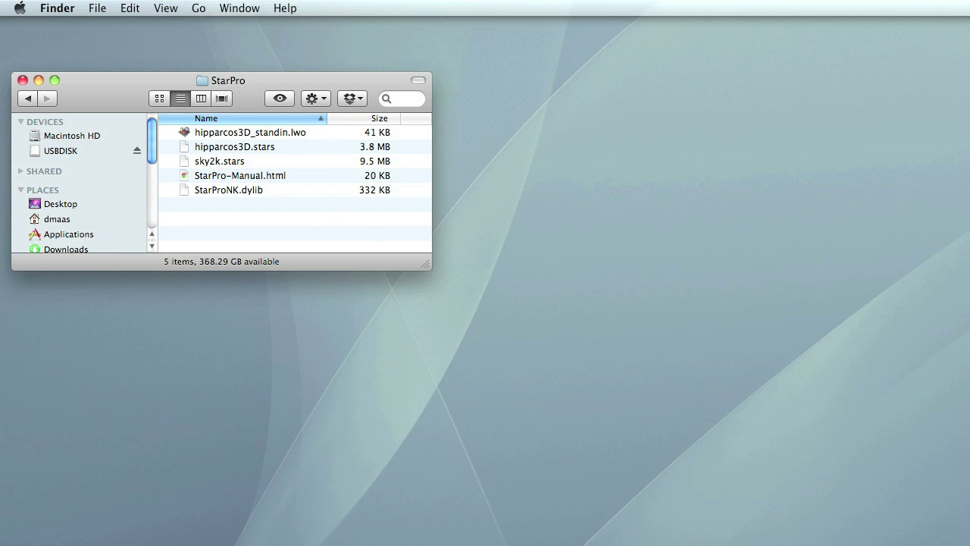
- Open a second Finder window showing the hidden ~/.nuke folder
{"action": "key", "text": "super+n"}
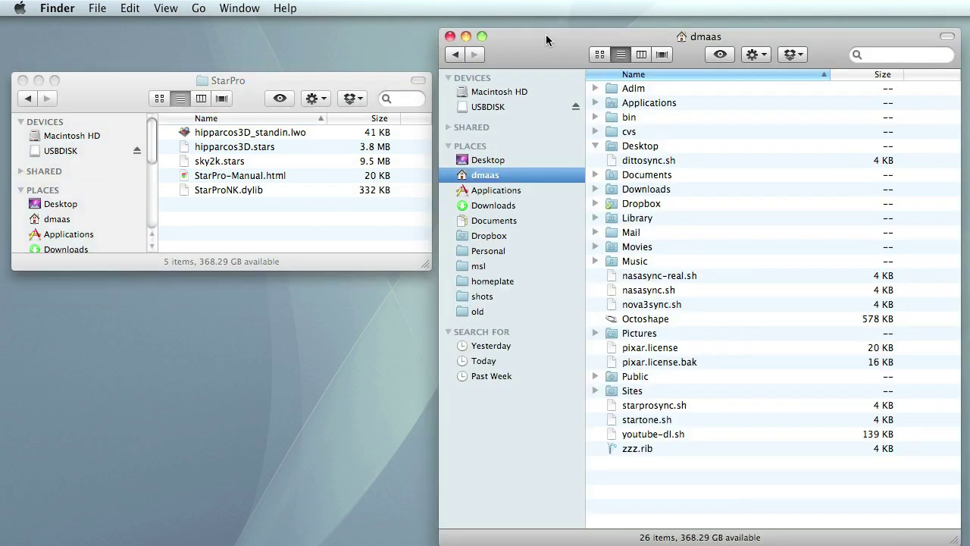
{"action": "key", "text": "shift+super+g"}
{"action": "key", "text": "BackSpace"}
{"action": "type", "text": "/Users"}
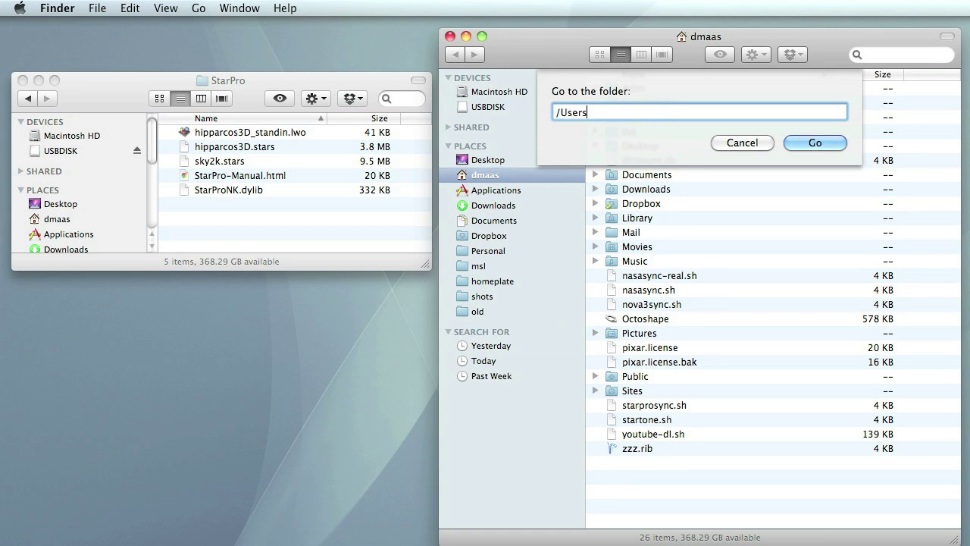
{"action": "type", "text": "/dmaas/.nuke"}
{"action": "key", "text": "Return"}
- Move all five StarPro files, including starpro.key, into the .nuke folder
{"action": "left_click", "coordinate": [258, 215]}
{"action": "key", "text": "super+a"}
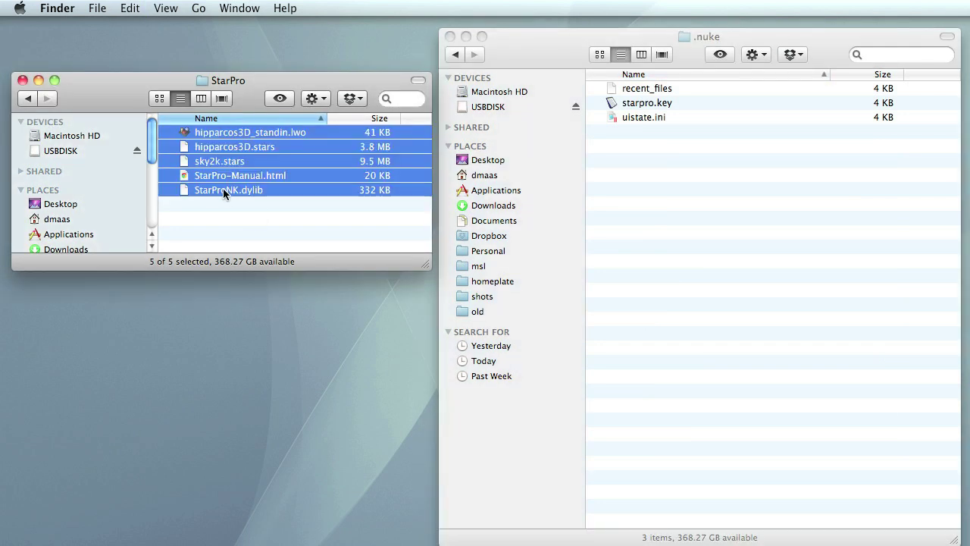
{"action": "left_click_drag", "start_coordinate": [234, 192], "coordinate": [721, 262]}
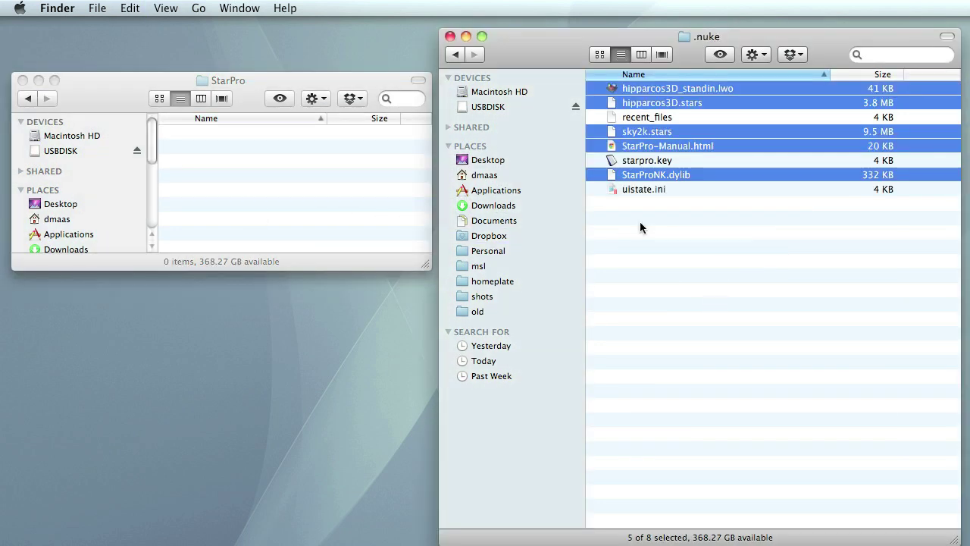
{"action": "left_click", "coordinate": [770, 268]}
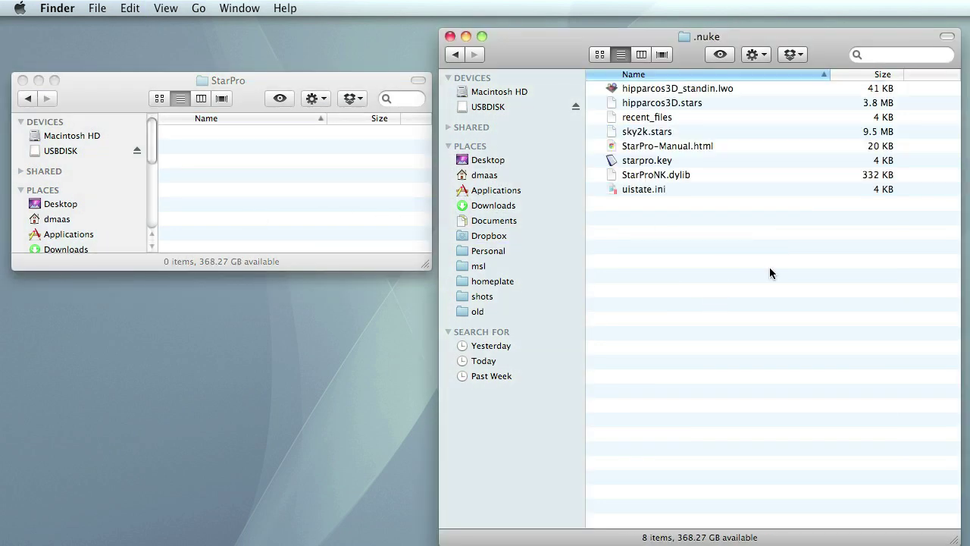
{"action": "left_click", "coordinate": [643, 159]}
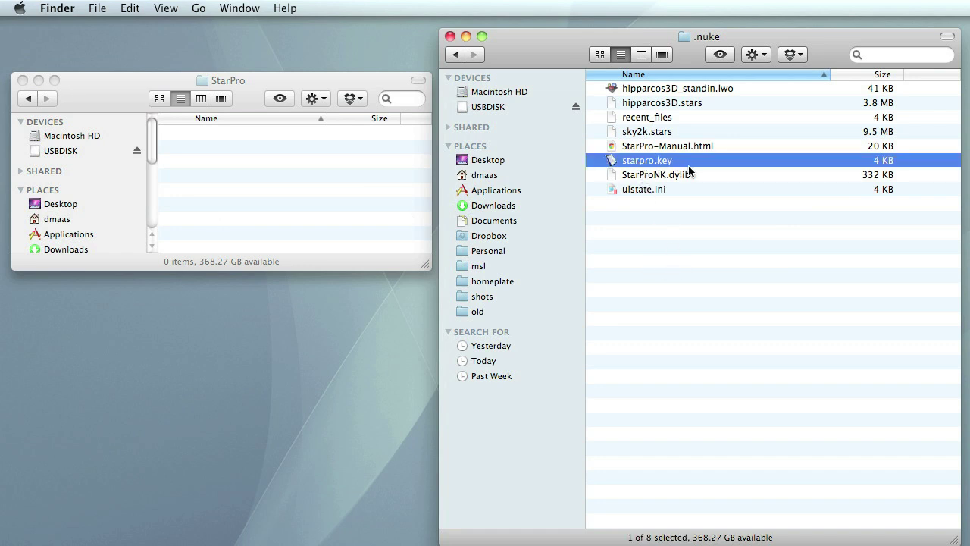
{"action": "left_click", "coordinate": [705, 323]}
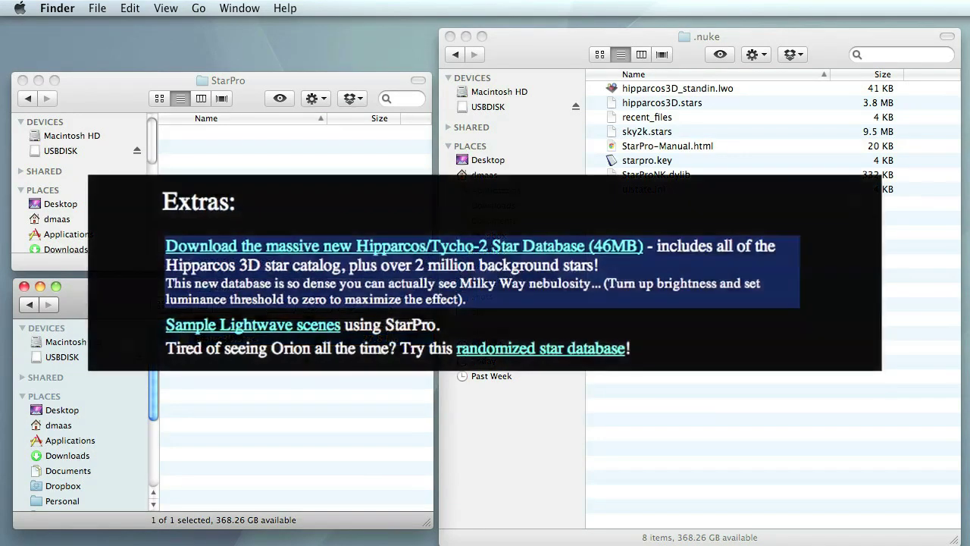
- Drag hiptyc3D.stars from the demo folder into the .nuke folder
{"action": "left_click", "coordinate": [229, 375]}
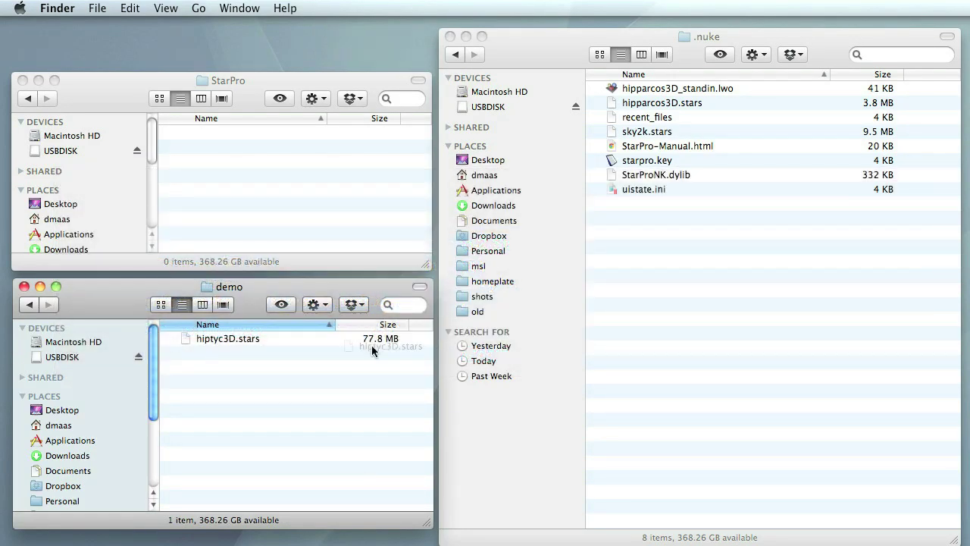
{"action": "left_click_drag", "start_coordinate": [371, 345], "coordinate": [698, 257]}
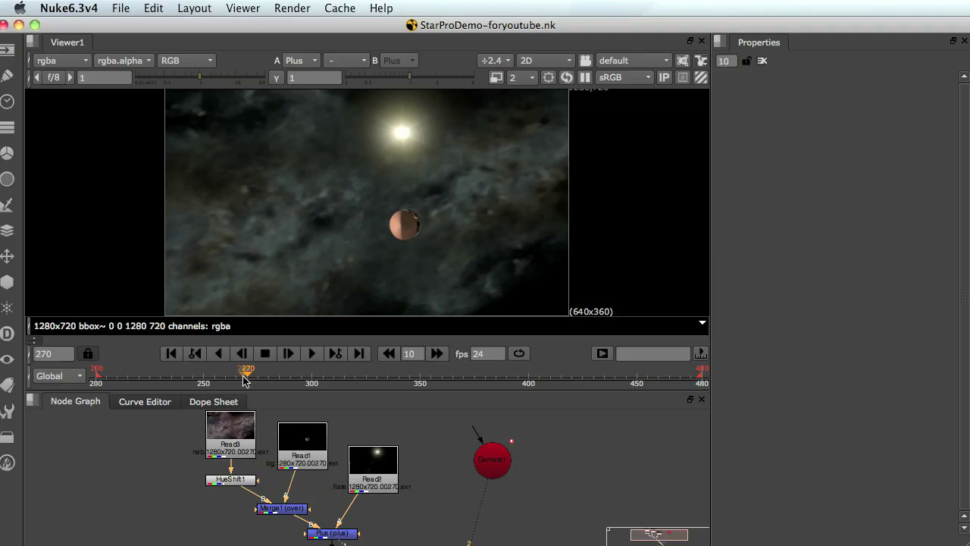
- At frame 265, view the Read1 planet, Read3 nebula, Read2 flare and Plus composite in turn
{"action": "left_click", "coordinate": [239, 377]}
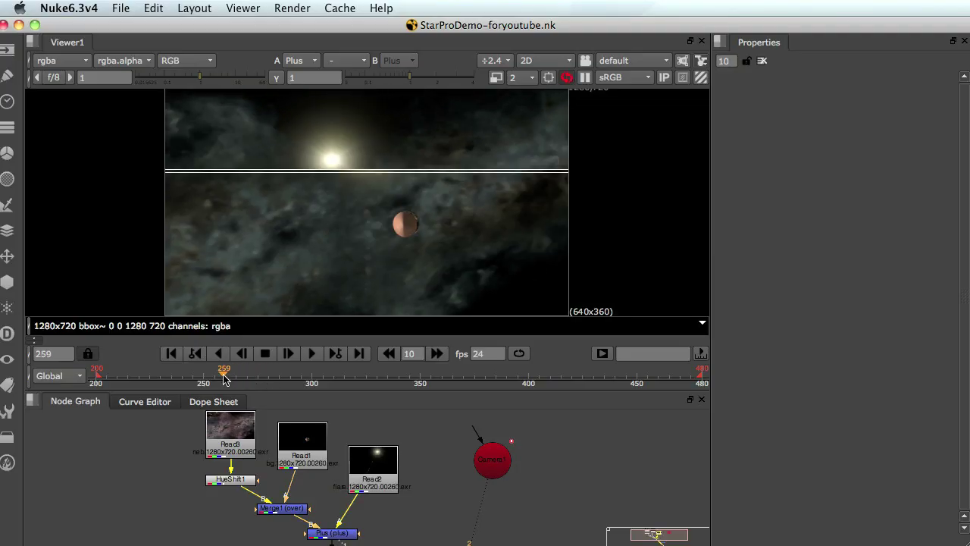
{"action": "left_click", "coordinate": [306, 444]}
{"action": "key", "text": "1"}
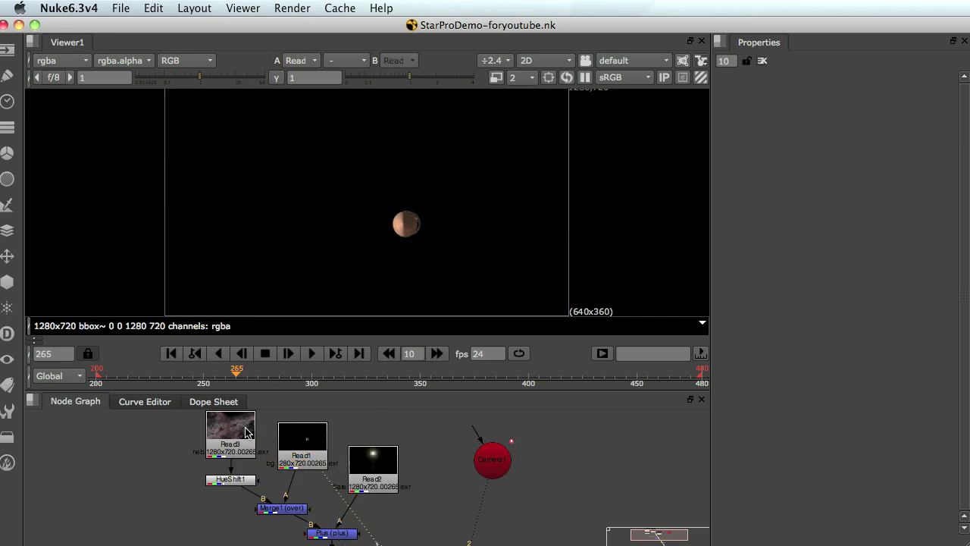
{"action": "left_click", "coordinate": [245, 432]}
{"action": "key", "text": "1"}
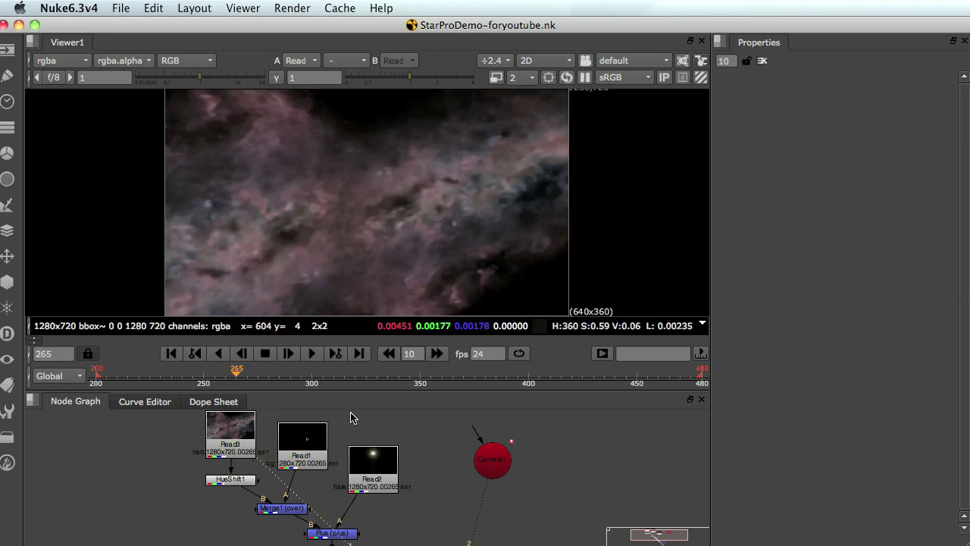
{"action": "left_click", "coordinate": [372, 455]}
{"action": "key", "text": "1"}
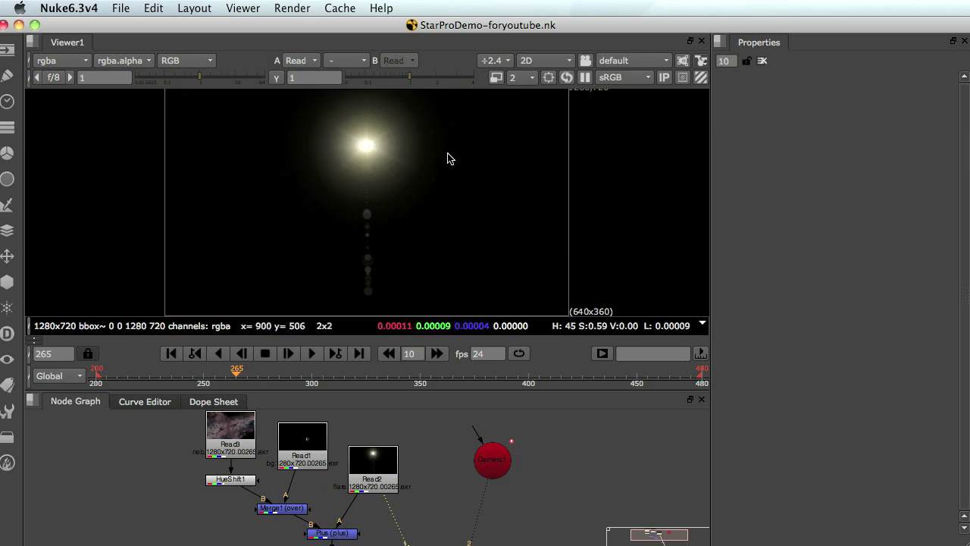
{"action": "left_click", "coordinate": [331, 534]}
{"action": "key", "text": "1"}
- View the scene in 3D through Camera1 between frames 275 and 259
{"action": "left_click_drag", "start_coordinate": [237, 373], "coordinate": [258, 377]}
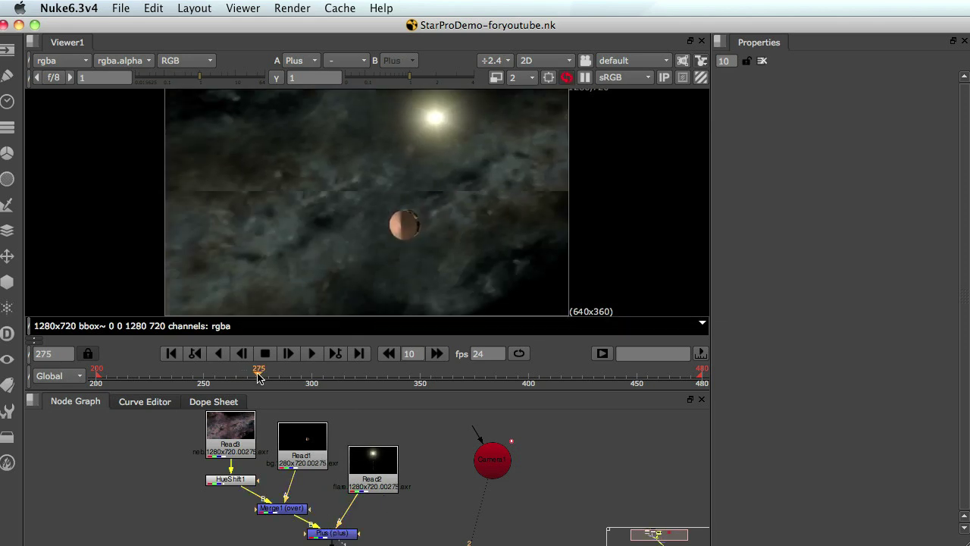
{"action": "left_click", "coordinate": [489, 462]}
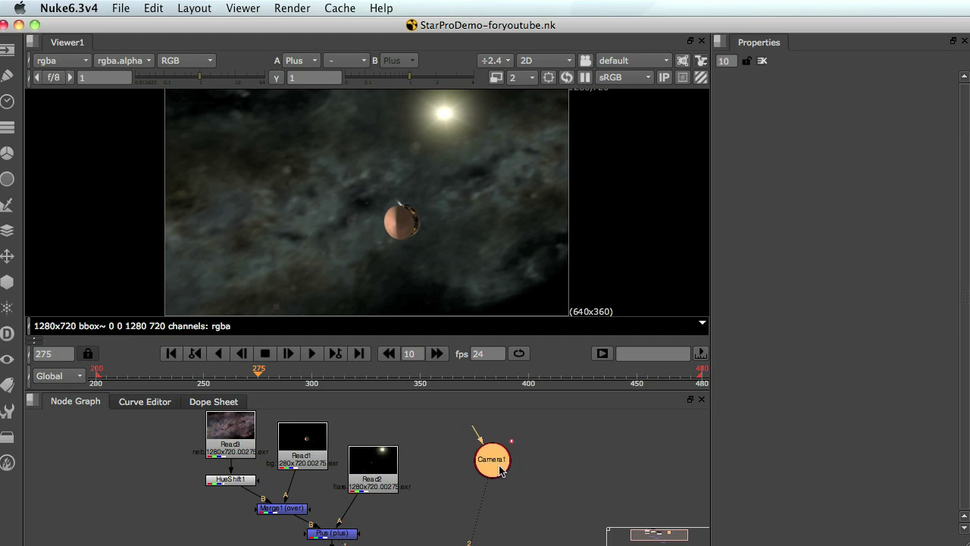
{"action": "key", "text": "2"}
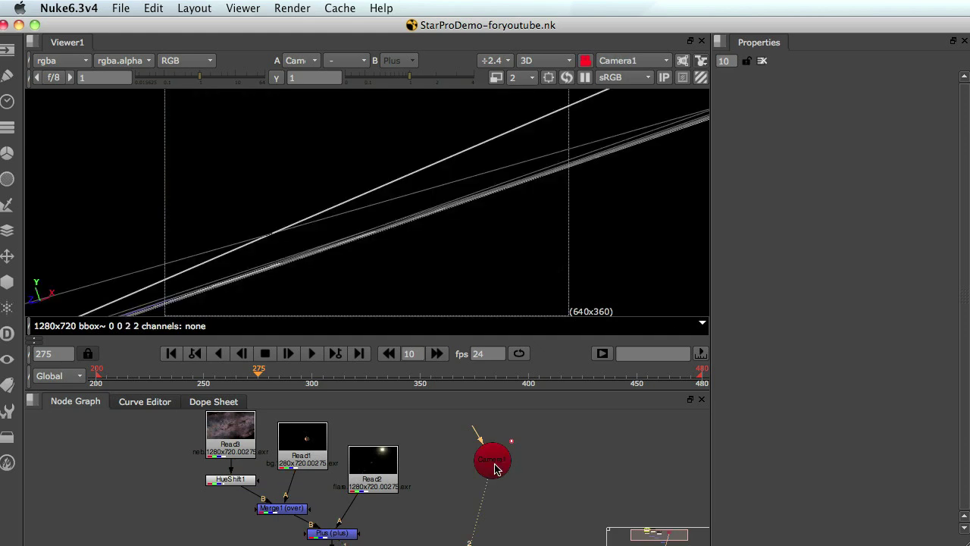
{"action": "left_click_drag", "start_coordinate": [258, 371], "coordinate": [211, 373]}
- Add a StarProNK star-field node and place StarProNK1 beside Read2
{"action": "key", "text": "1"}
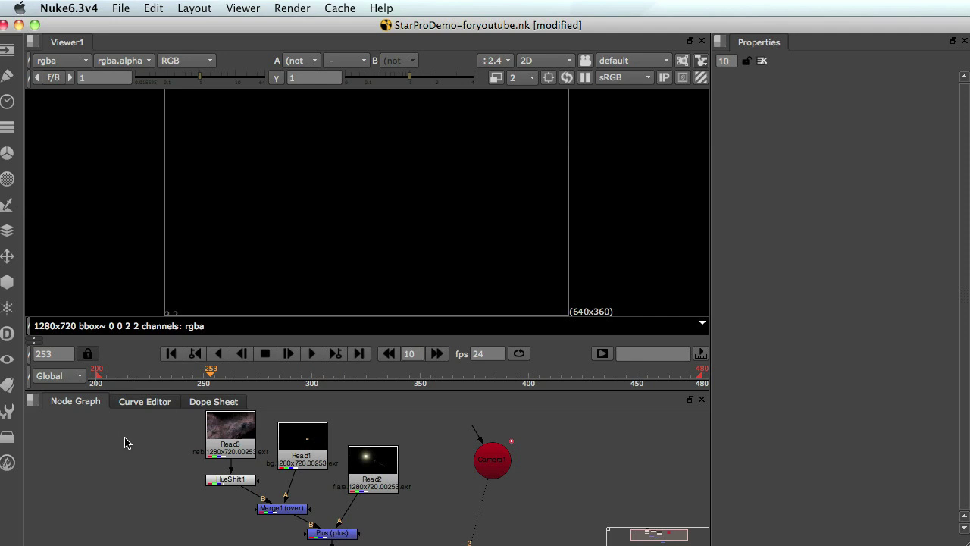
{"action": "right_click", "coordinate": [103, 428]}
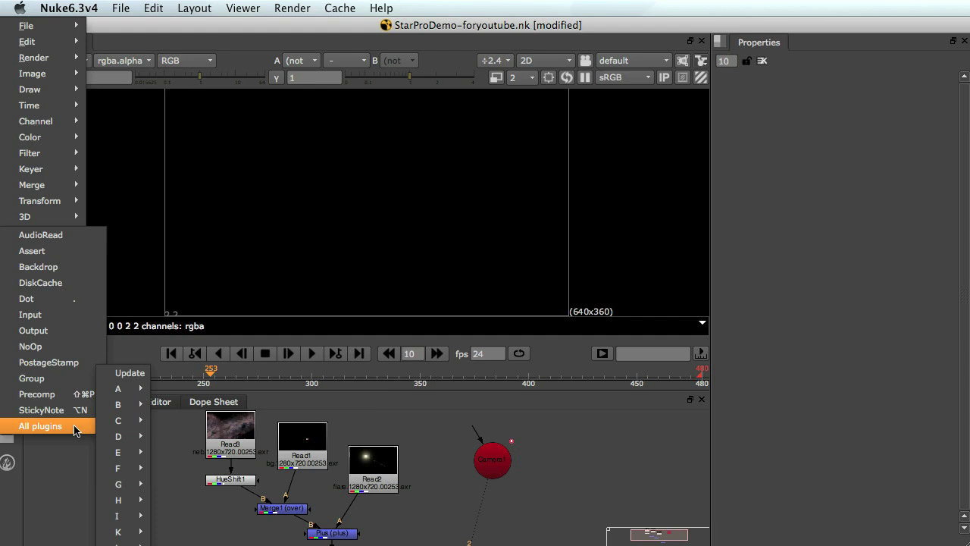
{"action": "mouse_move", "coordinate": [105, 436]}
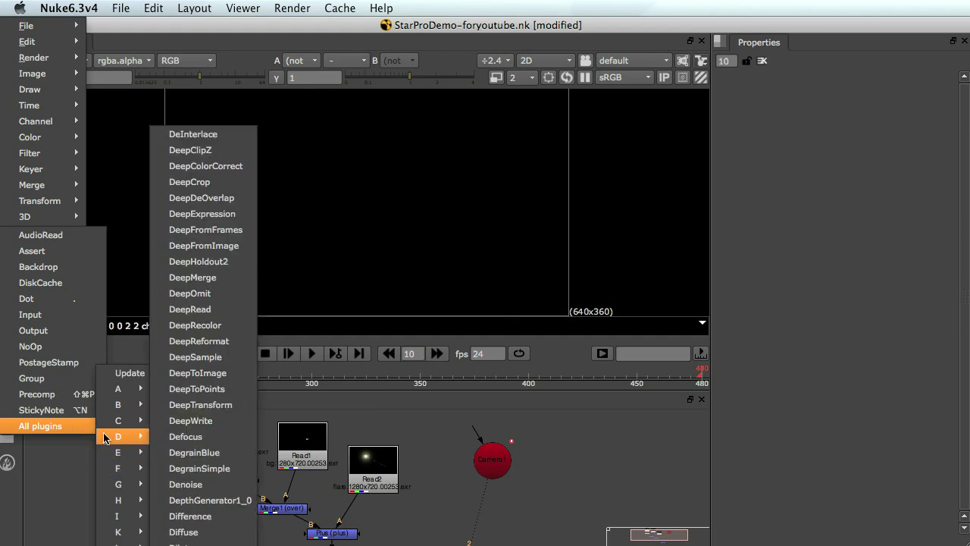
{"action": "mouse_move", "coordinate": [118, 542]}
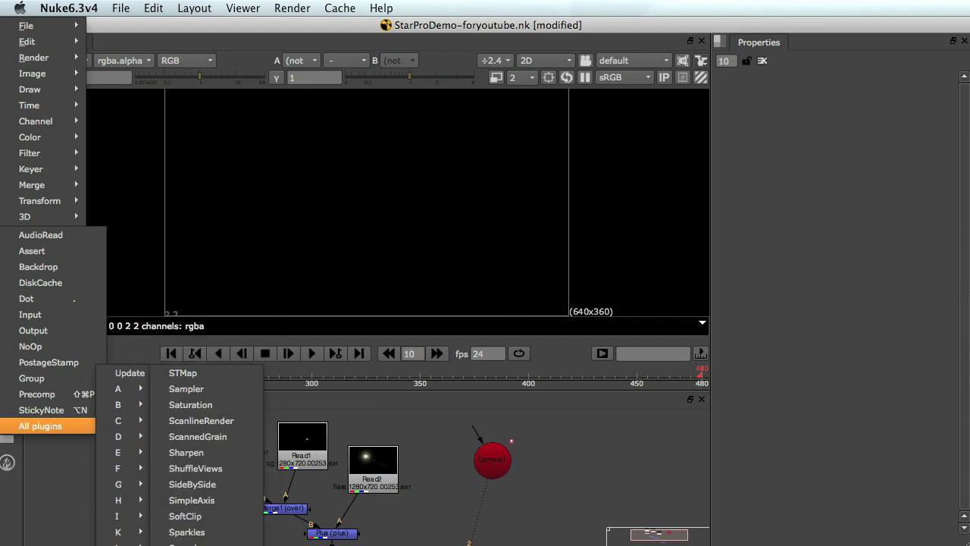
{"action": "key", "text": "Return"}
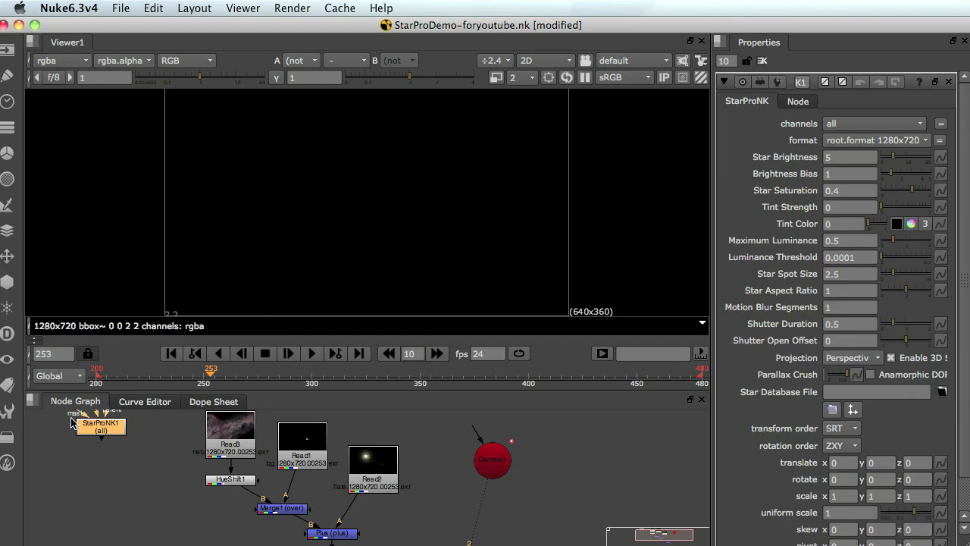
{"action": "left_click_drag", "start_coordinate": [101, 429], "coordinate": [431, 516]}
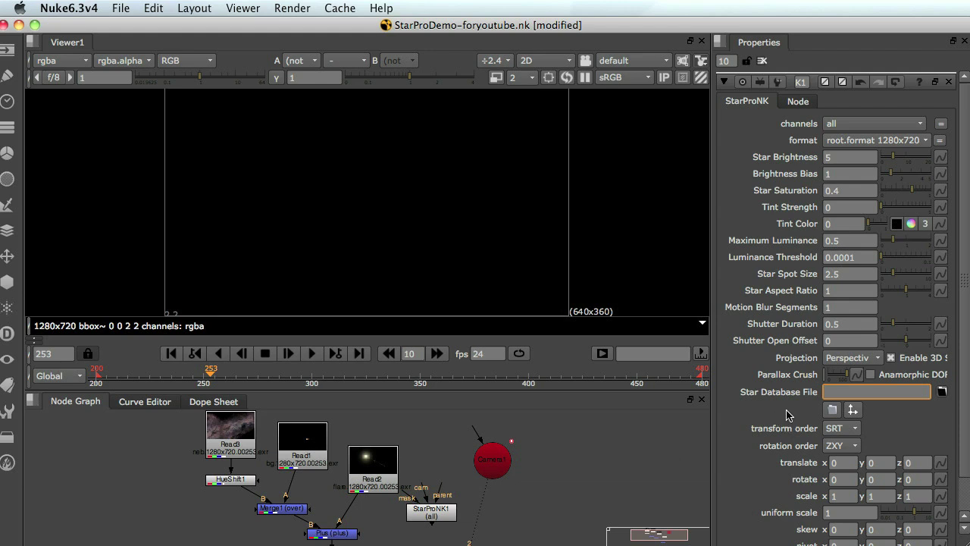
- Browse the Star Database File to the .nuke folder and choose sky2k.stars
{"action": "left_click", "coordinate": [942, 392]}
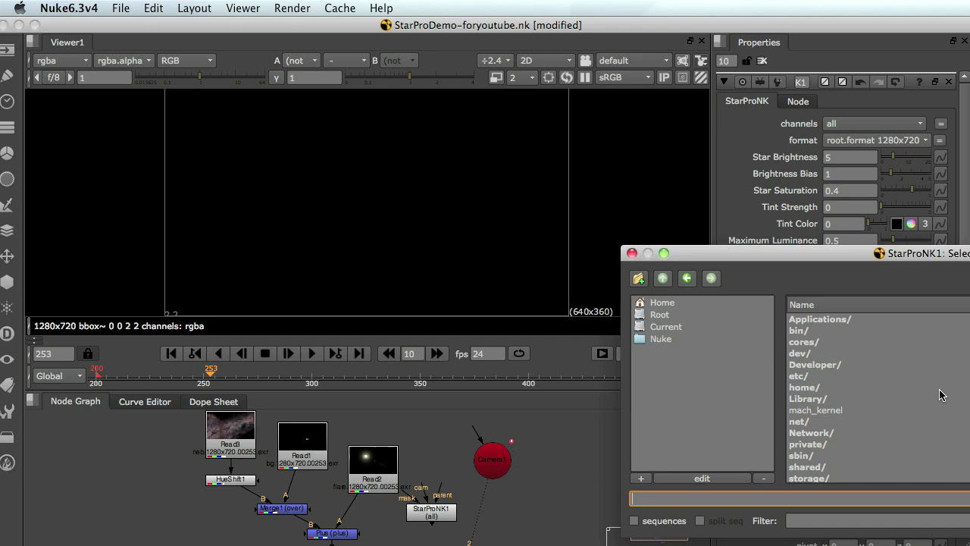
{"action": "left_click_drag", "start_coordinate": [837, 261], "coordinate": [542, 236]}
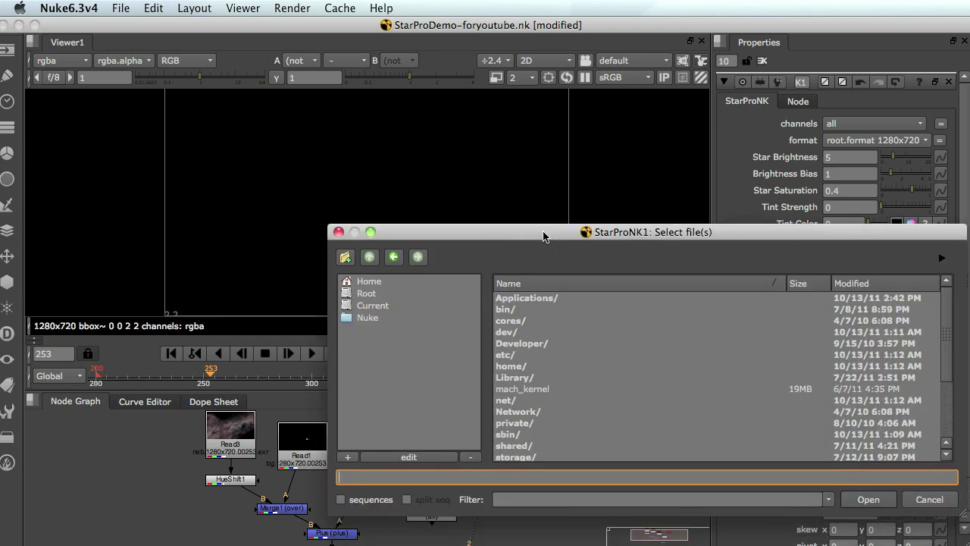
{"action": "type", "text": "/Users/dmaas/"}
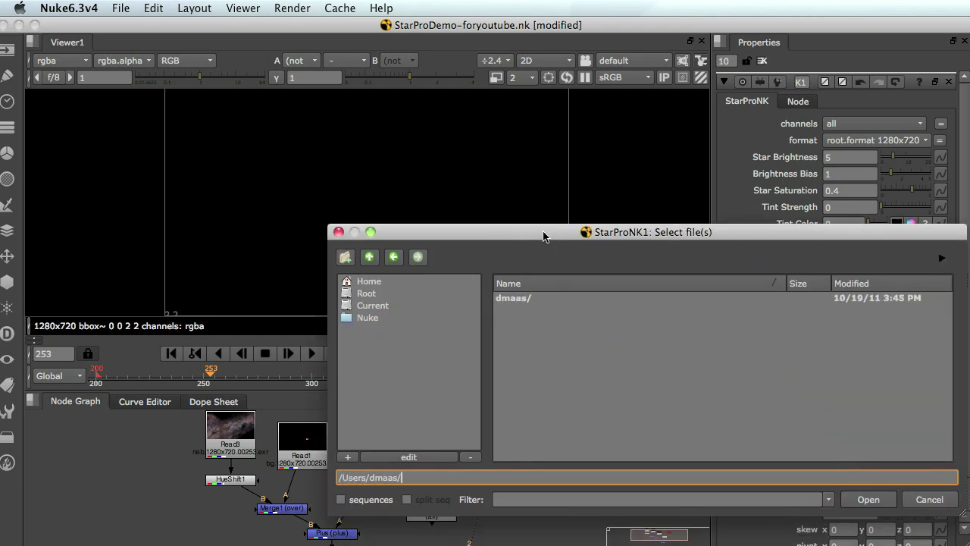
{"action": "type", "text": ".nuke/"}
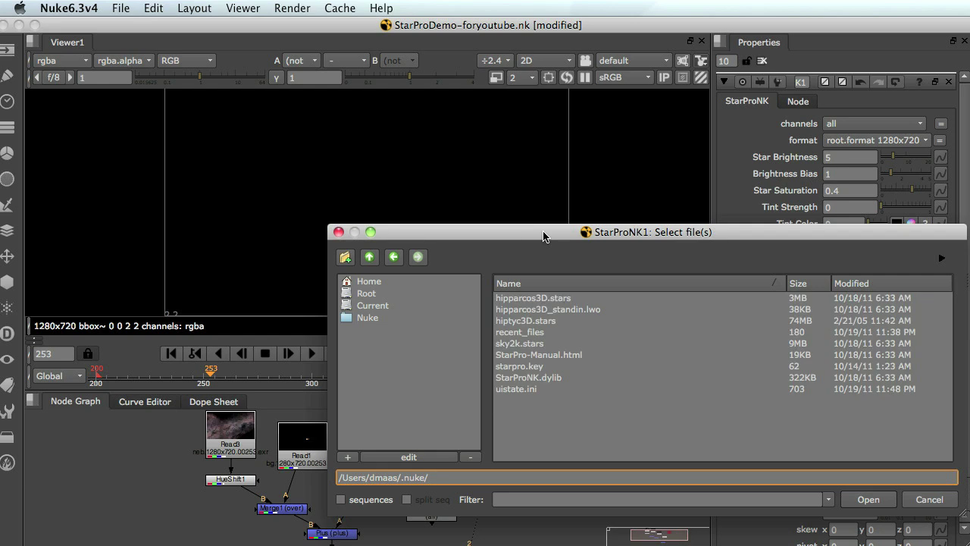
{"action": "left_click", "coordinate": [529, 345]}
- Load sky2k.stars, view StarProNK1, and set its Luminance Threshold to 0.01
{"action": "left_click", "coordinate": [868, 502]}
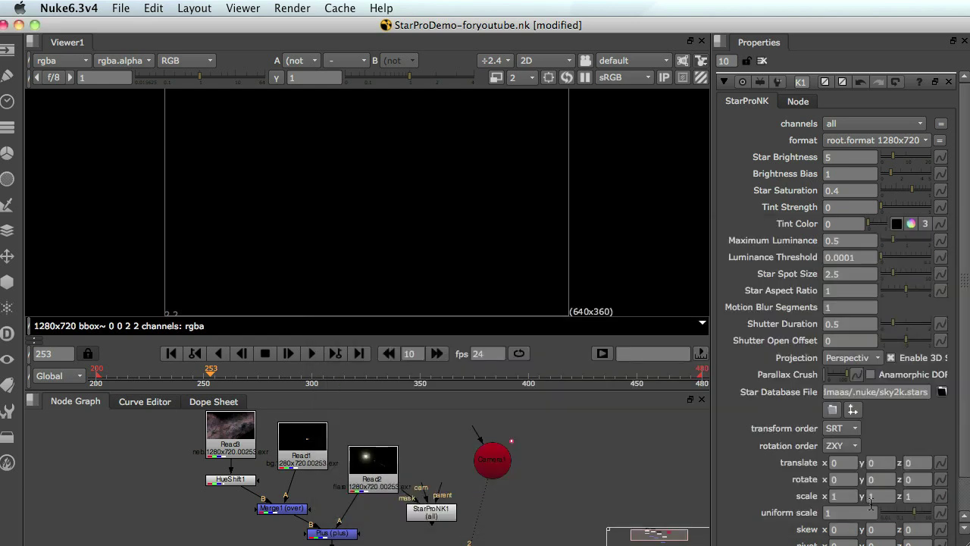
{"action": "key", "text": "1"}
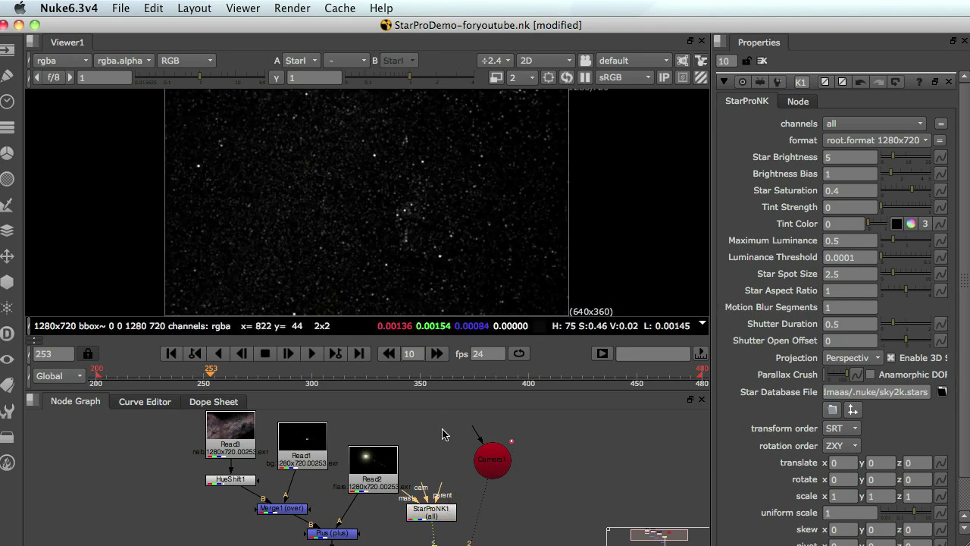
{"action": "left_click_drag", "start_coordinate": [435, 501], "coordinate": [494, 462]}
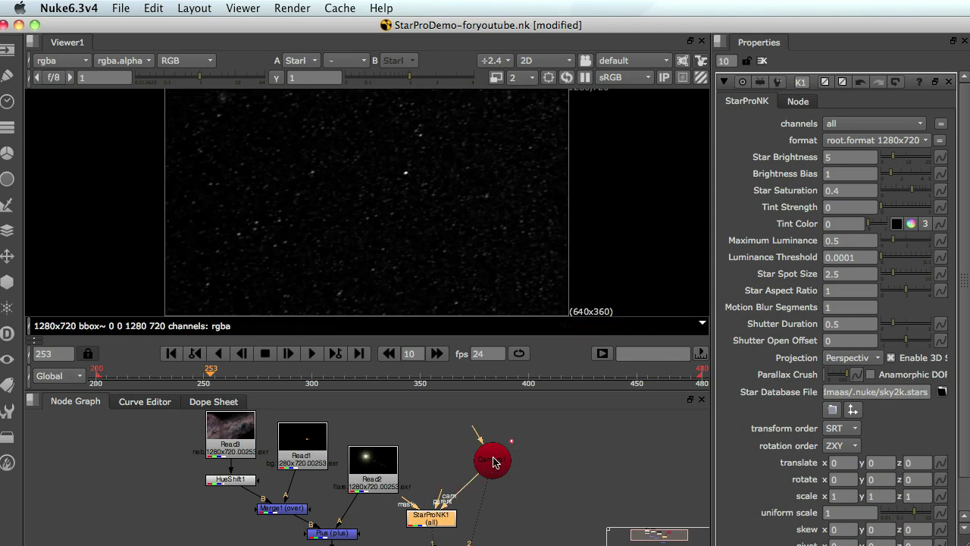
{"action": "left_click", "coordinate": [852, 258]}
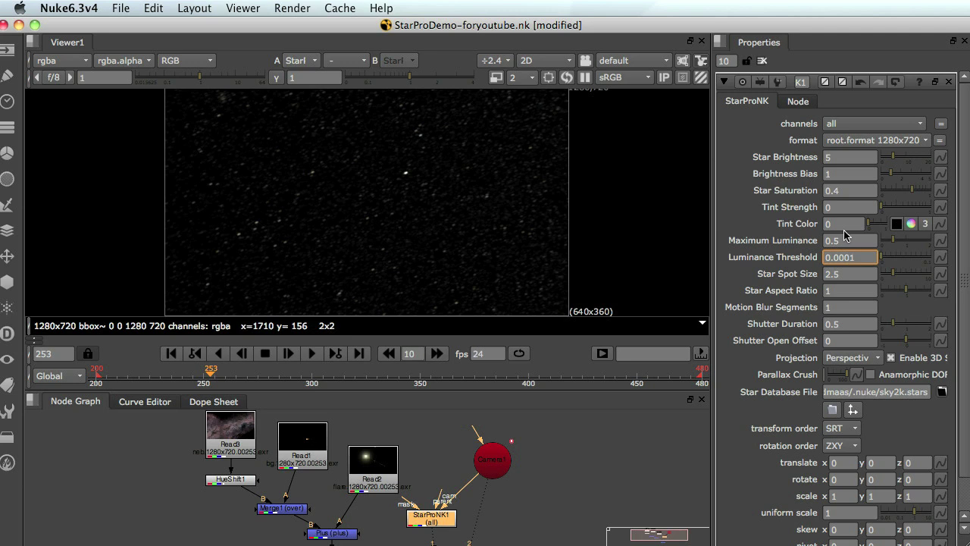
{"action": "key", "text": "BackSpace"}
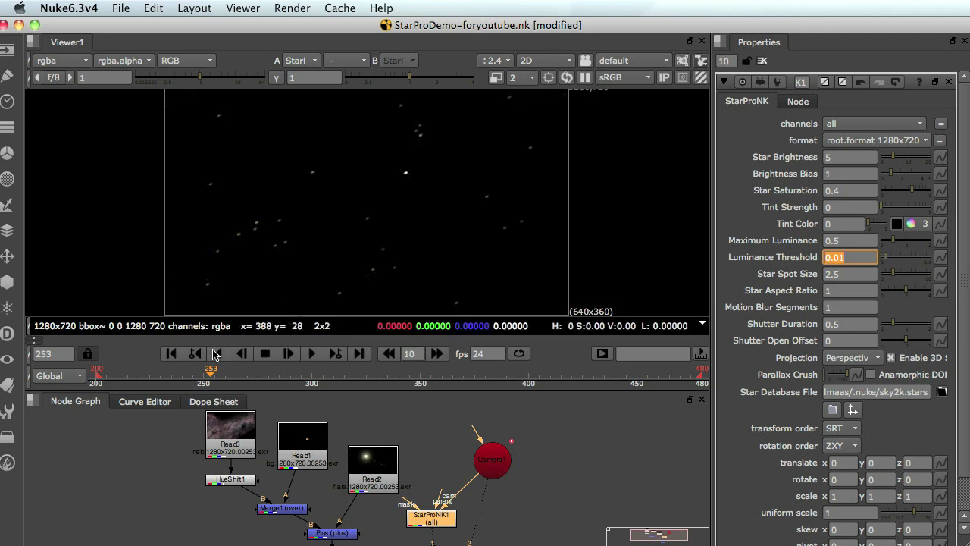
- Scrub the shot up to frame 270 to watch the motion-blurred stars
{"action": "left_click", "coordinate": [199, 375]}
{"action": "left_click_drag", "start_coordinate": [198, 375], "coordinate": [247, 372]}
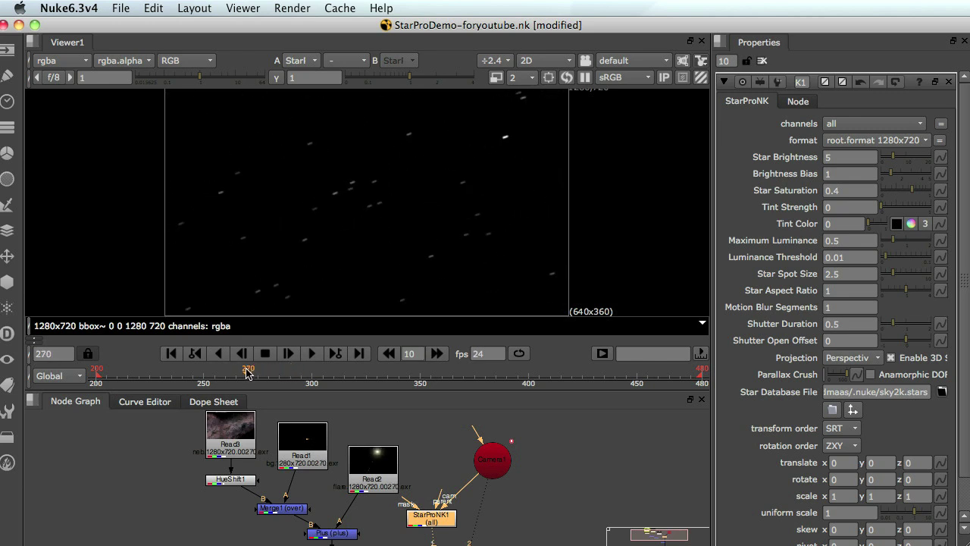
{"action": "middle_click_drag", "start_coordinate": [541, 518], "coordinate": [548, 466]}
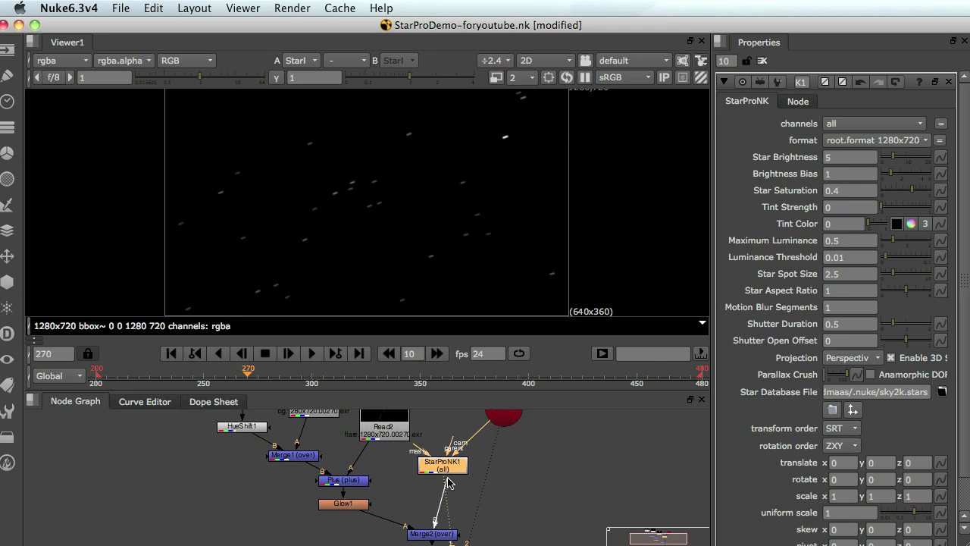
- View the Merge2 composite at frames 261 and 260
{"action": "left_click", "coordinate": [438, 535]}
{"action": "key", "text": "1"}
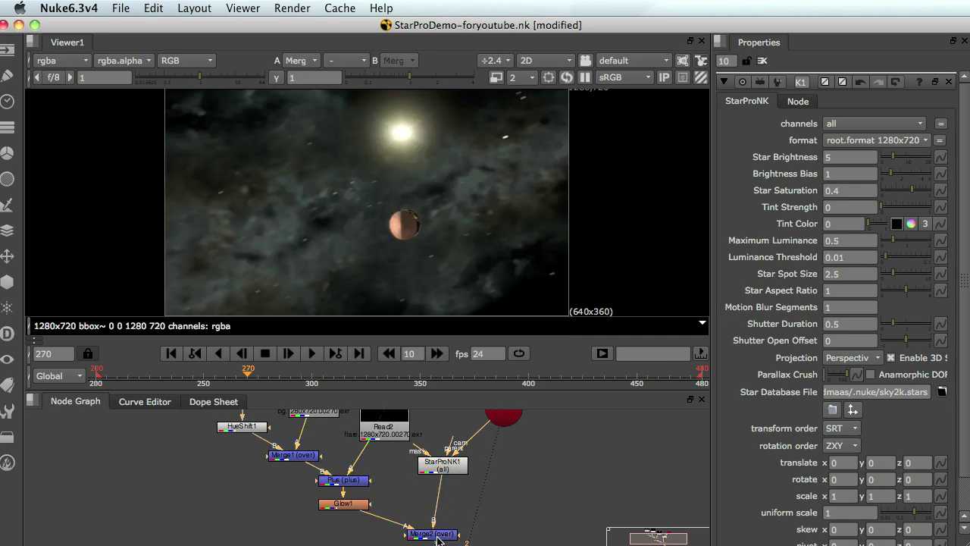
{"action": "left_click", "coordinate": [227, 376]}
{"action": "left_click_drag", "start_coordinate": [228, 379], "coordinate": [225, 379]}
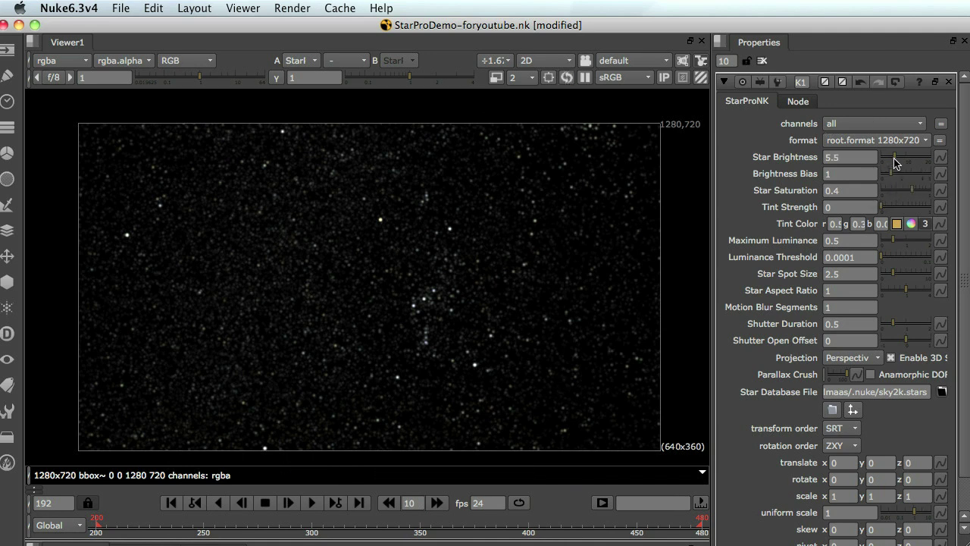
- Raise Star Brightness to 11 and set Brightness Bias to 1.25 after trying 1.5
{"action": "mouse_move", "coordinate": [893, 158]}
{"action": "left_mouse_down"}
{"action": "mouse_move", "coordinate": [920, 162]}
{"action": "mouse_move", "coordinate": [908, 164]}
{"action": "left_mouse_up"}
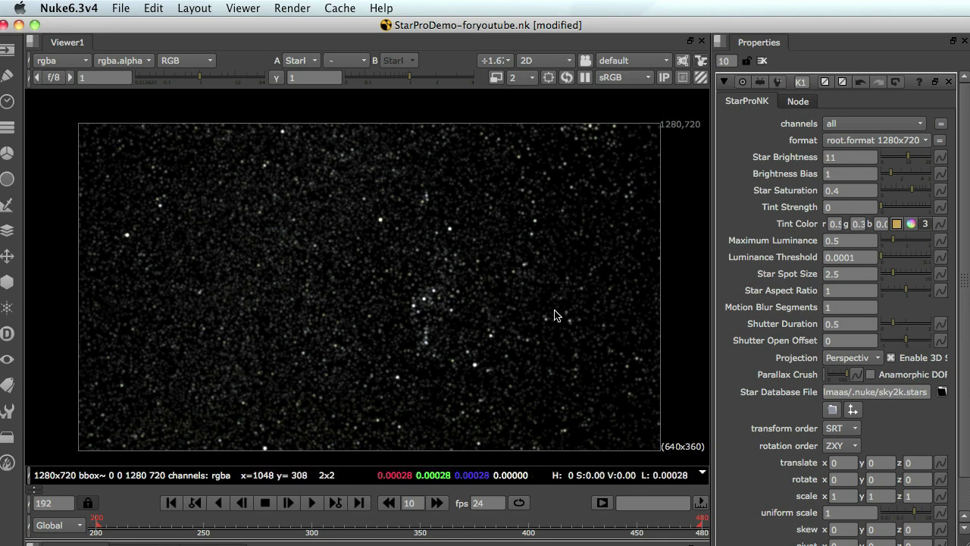
{"action": "left_click", "coordinate": [853, 170]}
{"action": "type", "text": "."}
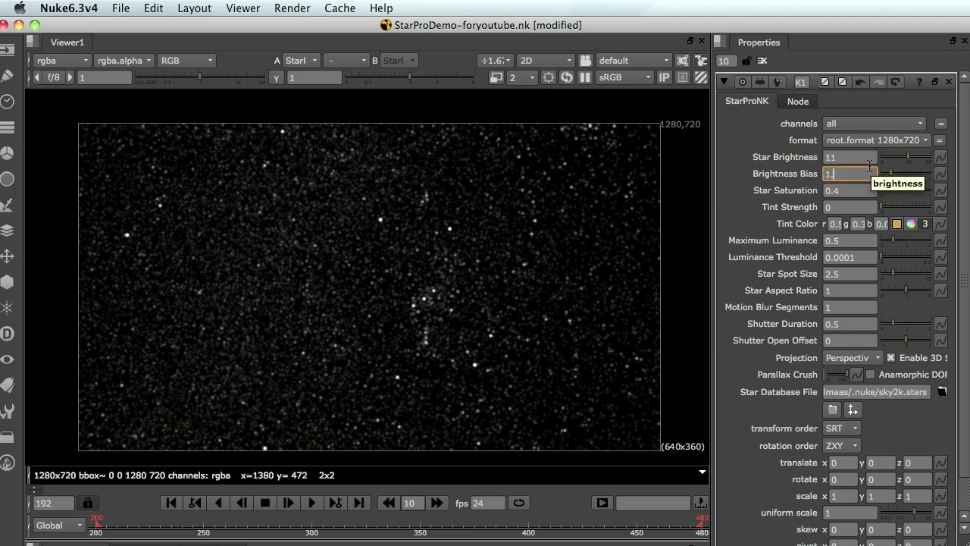
{"action": "type", "text": "5"}
{"action": "key", "text": "Return"}
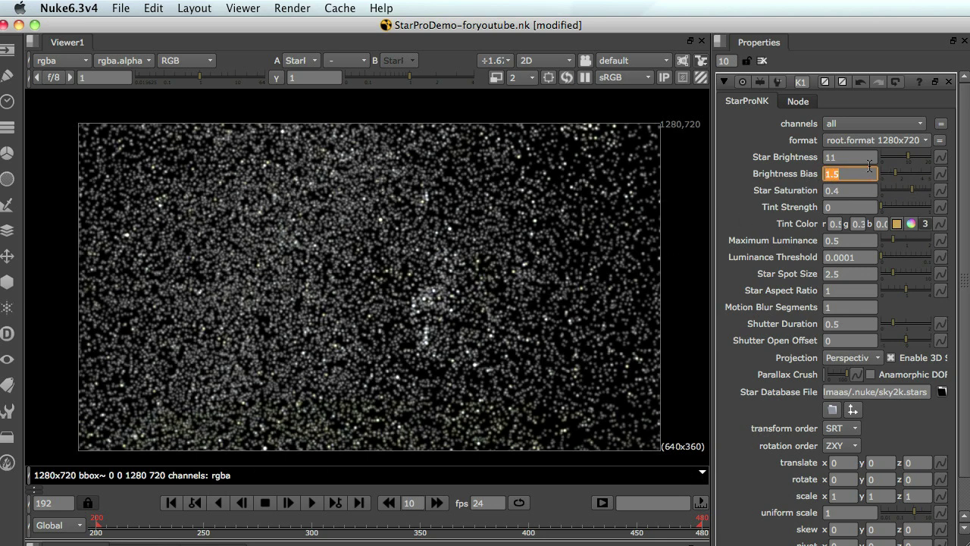
{"action": "type", "text": "1.25"}
{"action": "key", "text": "Return"}
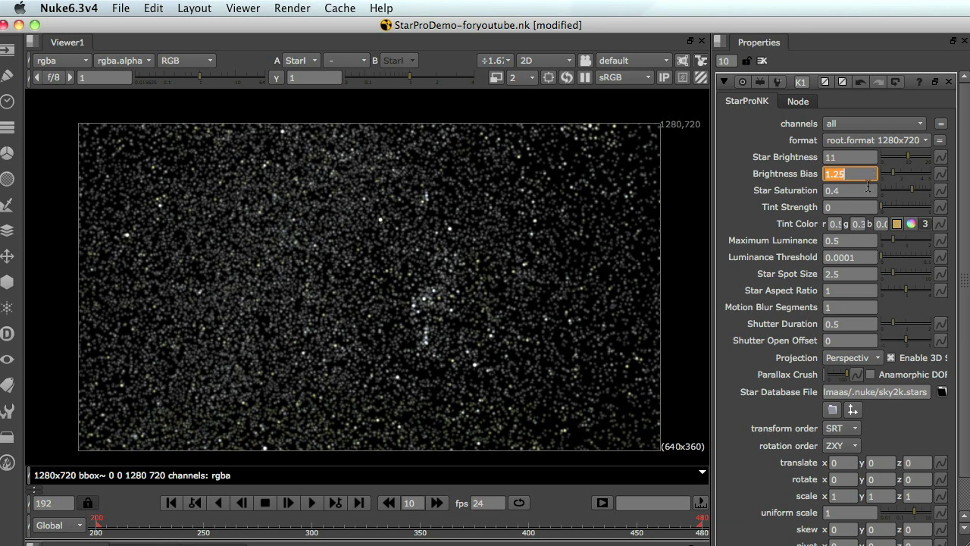
- Set Luminance Threshold to 0.01, then lower it to 0.00001 for a dense star field
{"action": "left_click", "coordinate": [861, 258]}
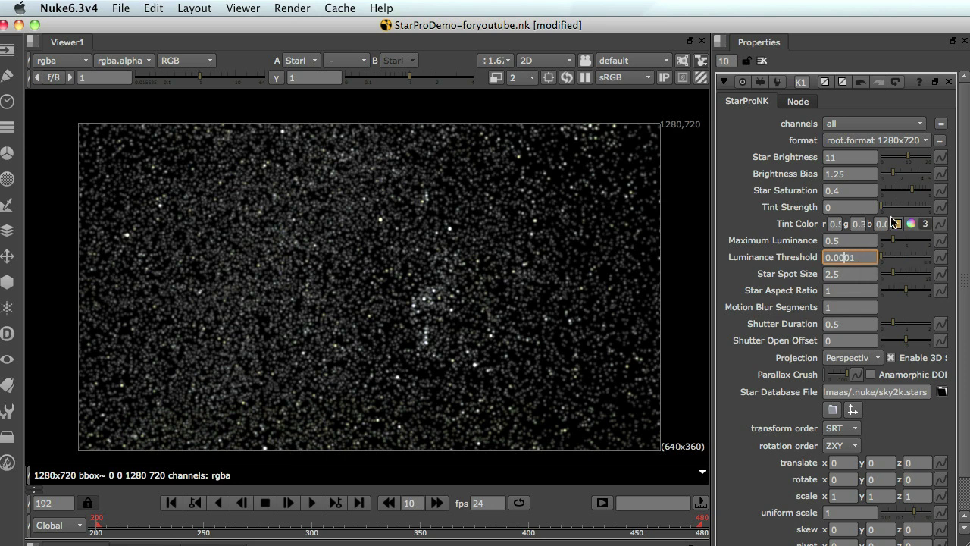
{"action": "key", "text": "BackSpace"}
{"action": "key", "text": "BackSpace"}
{"action": "key", "text": "Return"}
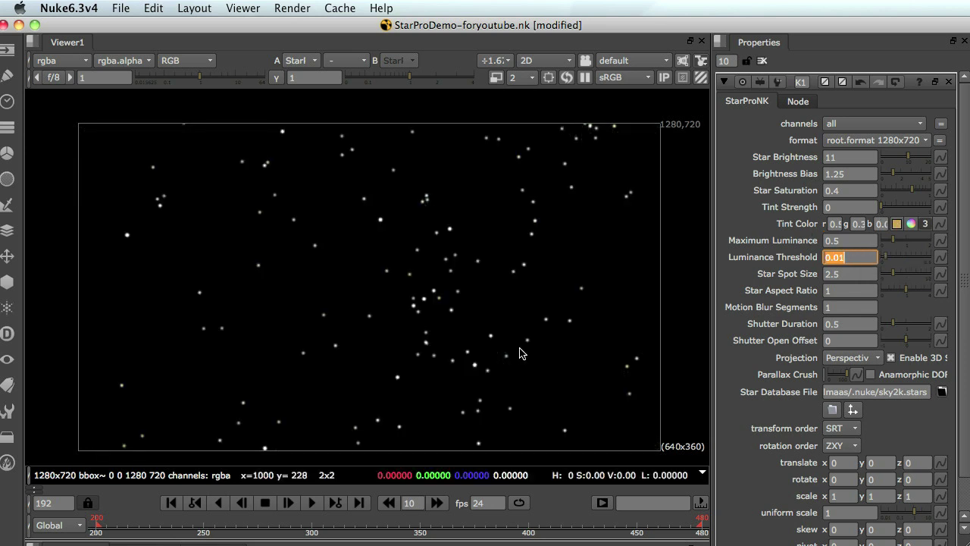
{"action": "left_click", "coordinate": [843, 258]}
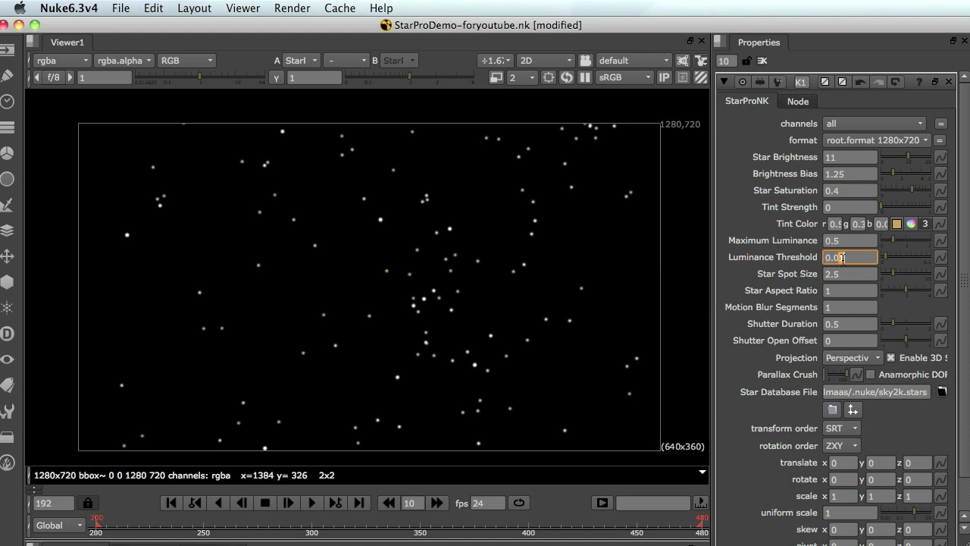
{"action": "type", "text": "00"}
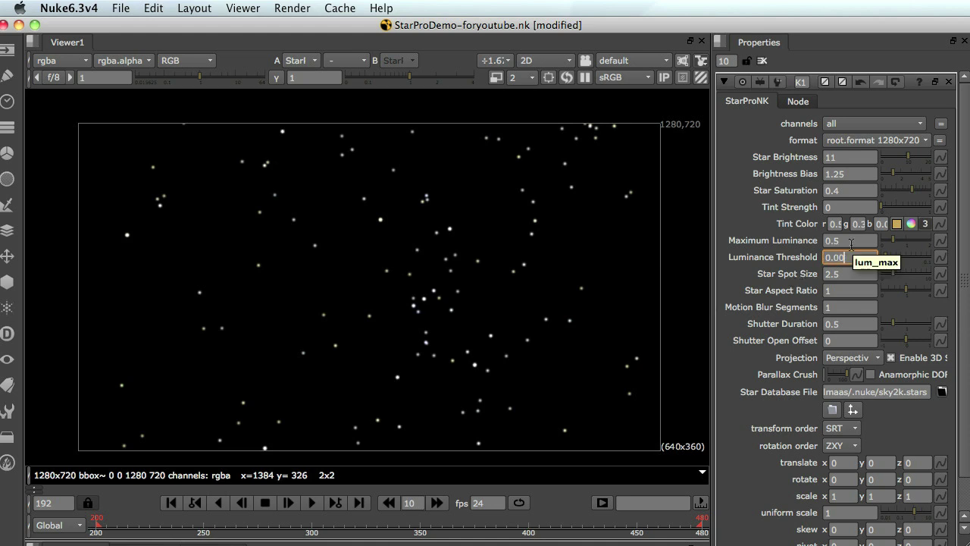
{"action": "key", "text": "Return"}
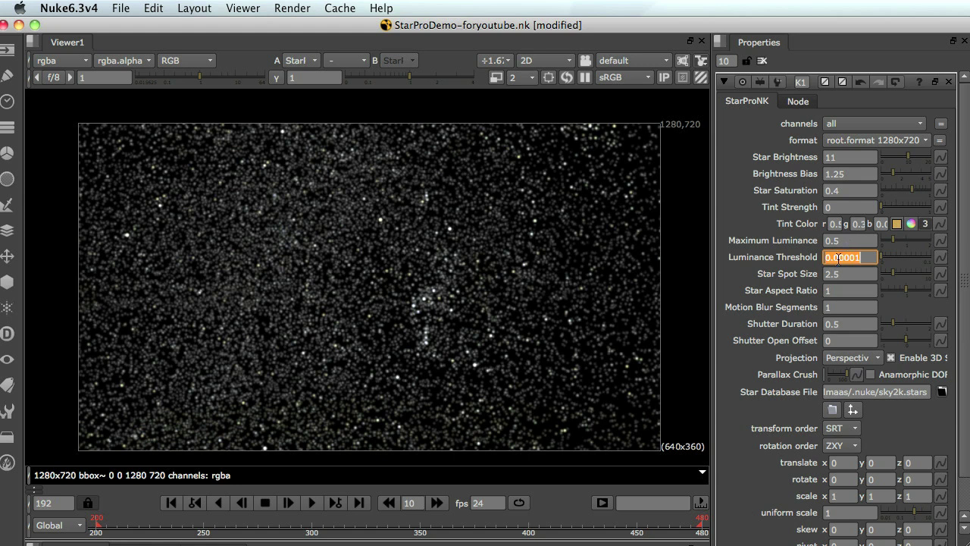
- Pick a red Tint Color and raise Star Saturation to 0.7
{"action": "left_click", "coordinate": [839, 257]}
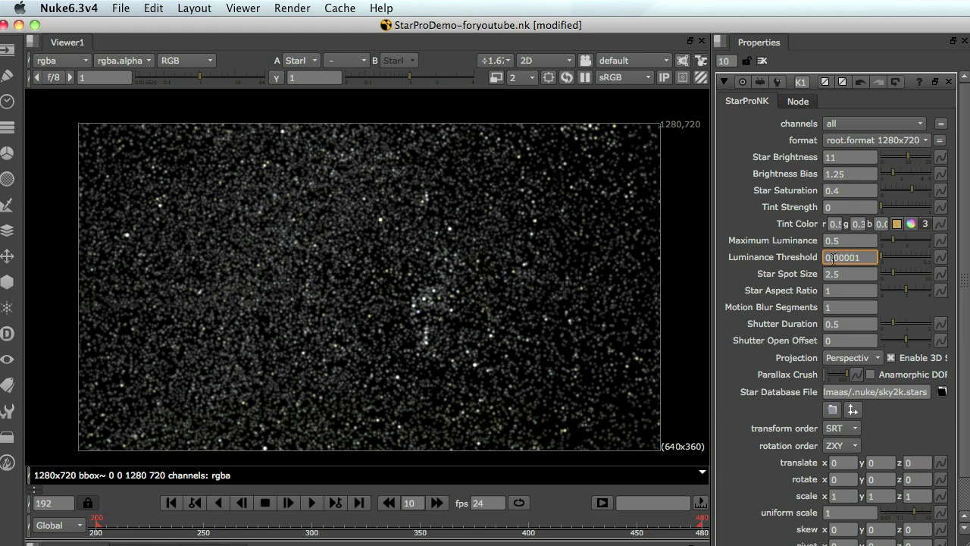
{"action": "left_click", "coordinate": [911, 224]}
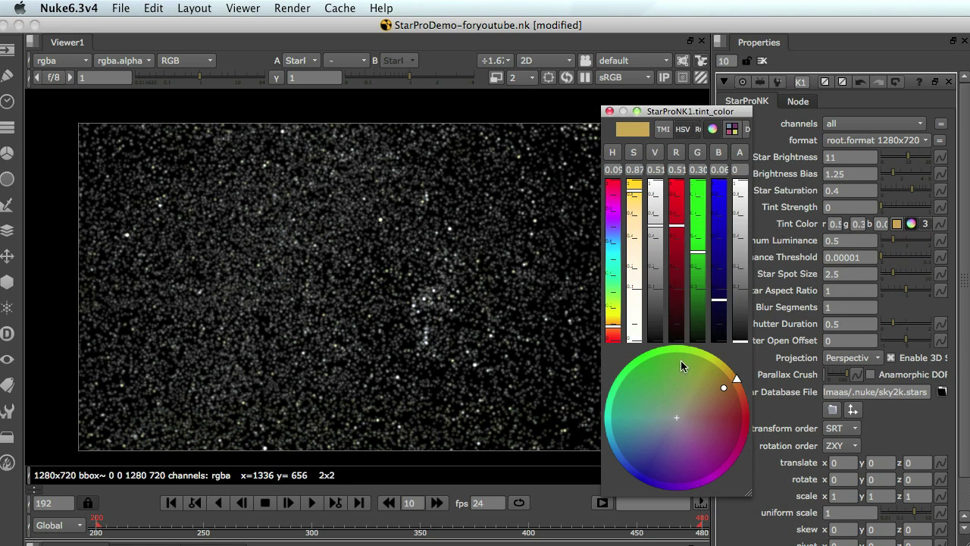
{"action": "left_click", "coordinate": [749, 414]}
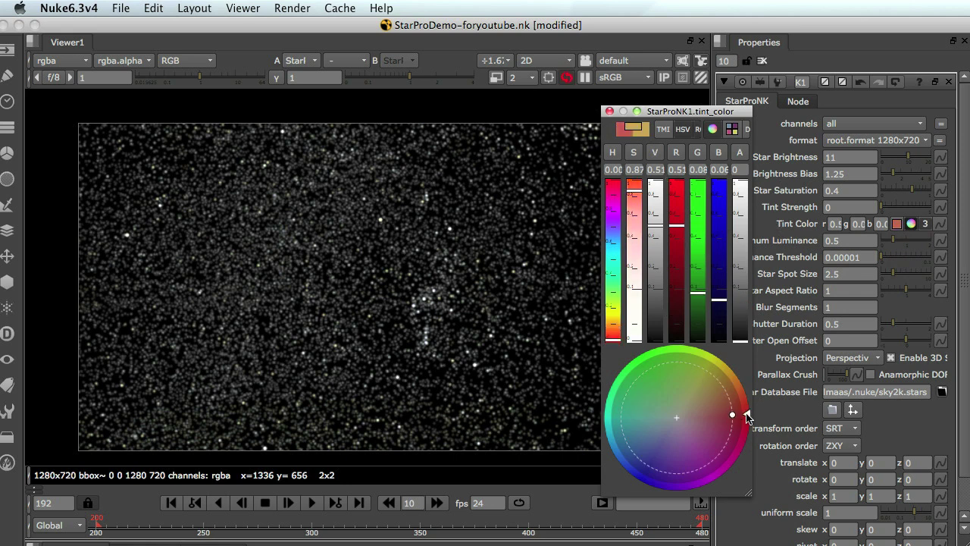
{"action": "left_click", "coordinate": [609, 112]}
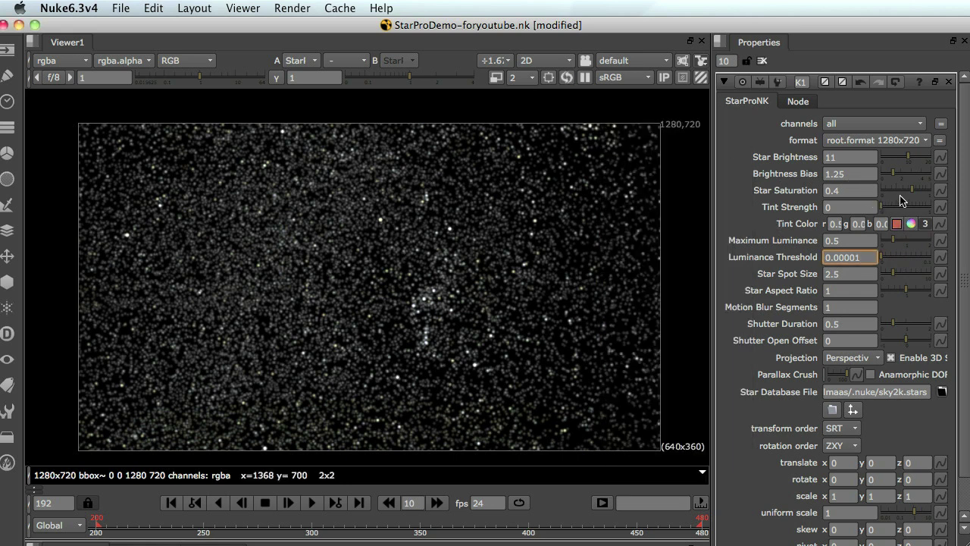
{"action": "left_click_drag", "start_coordinate": [916, 196], "coordinate": [924, 209]}
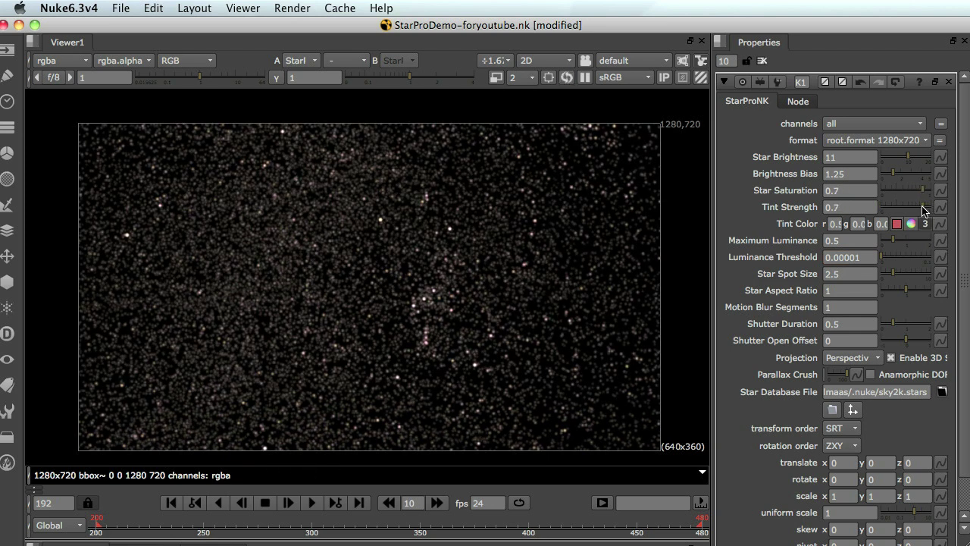
- Load hiptyc3D.stars from the .nuke folder as StarProNK1's Star Database File
{"action": "left_click", "coordinate": [942, 391]}
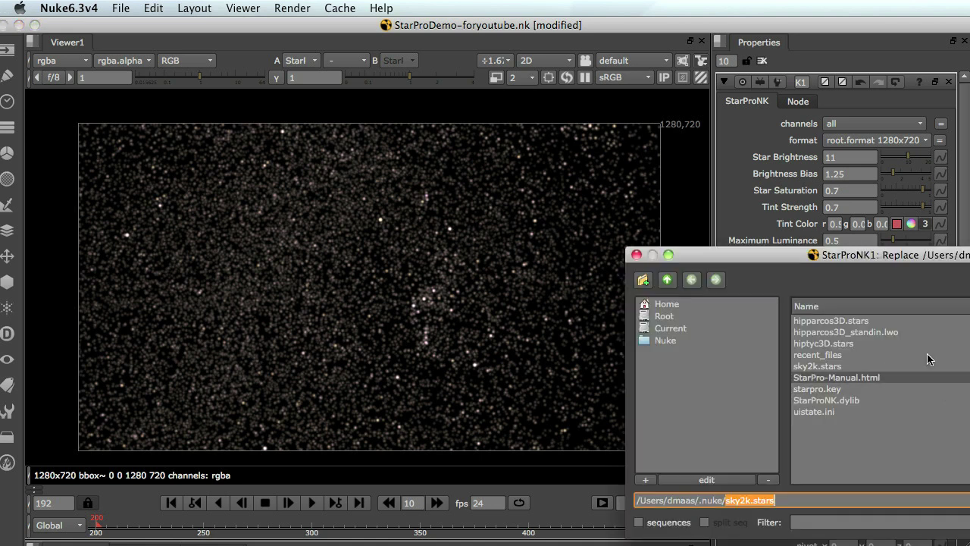
{"action": "left_click_drag", "start_coordinate": [872, 241], "coordinate": [580, 241]}
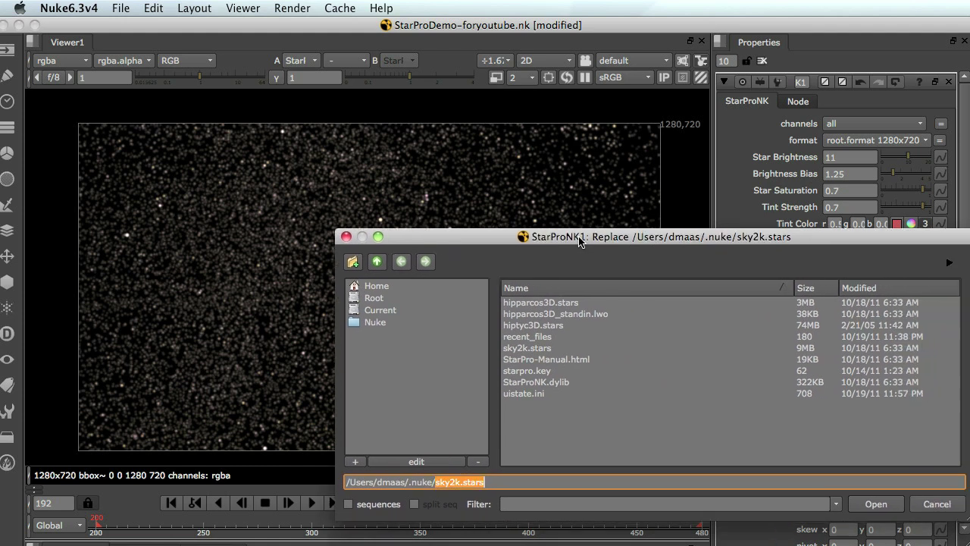
{"action": "left_click", "coordinate": [563, 327]}
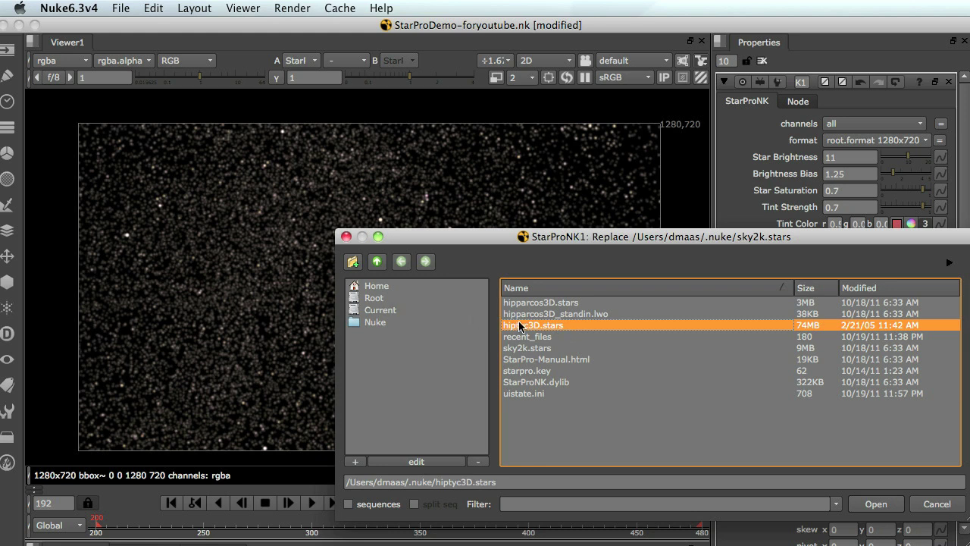
{"action": "left_click", "coordinate": [870, 504]}
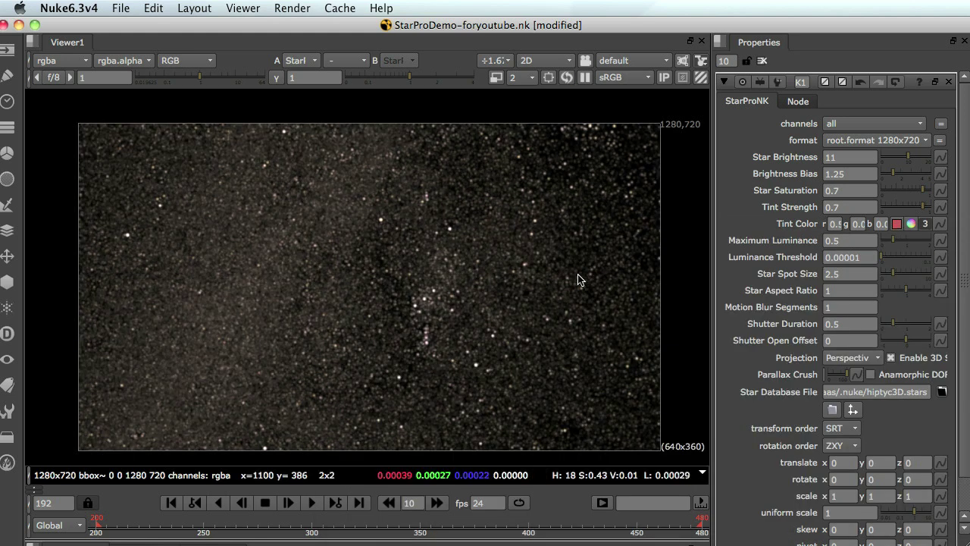
- Set StarProNK1's Luminance Threshold to 0 and Star Saturation to 0.5
{"action": "left_click", "coordinate": [861, 257]}
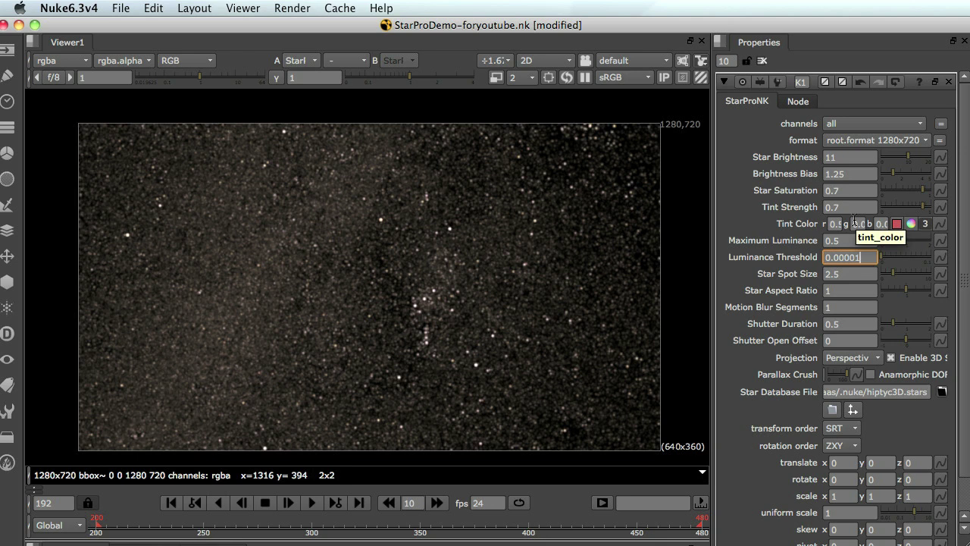
{"action": "key", "text": "BackSpace"}
{"action": "key", "text": "BackSpace"}
{"action": "key", "text": "BackSpace"}
{"action": "key", "text": "BackSpace"}
{"action": "key", "text": "BackSpace"}
{"action": "key", "text": "BackSpace"}
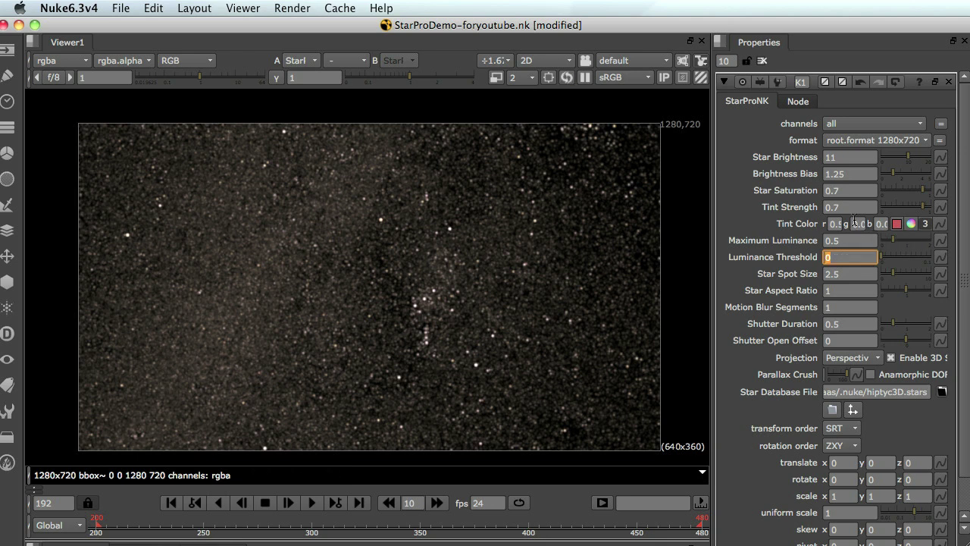
{"action": "left_click", "coordinate": [849, 190]}
{"action": "type", "text": "0.5"}
{"action": "key", "text": "Return"}
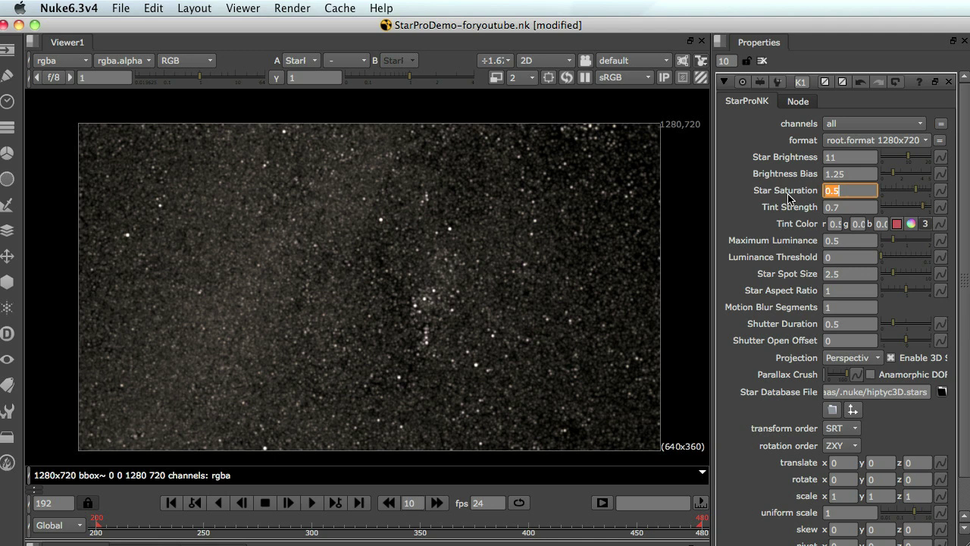